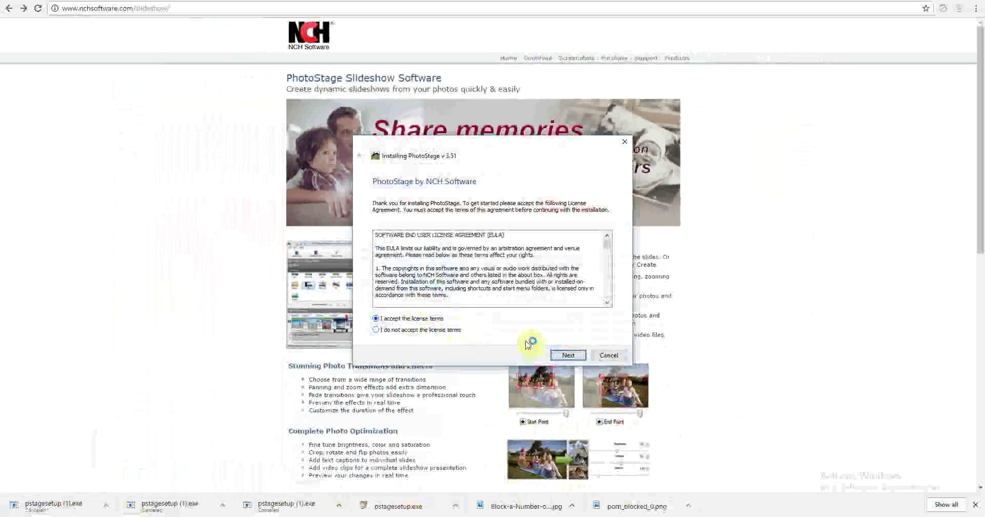
# Step: Accept the license terms and proceed with the PhotoStage installation
pyautogui.click(567, 355)
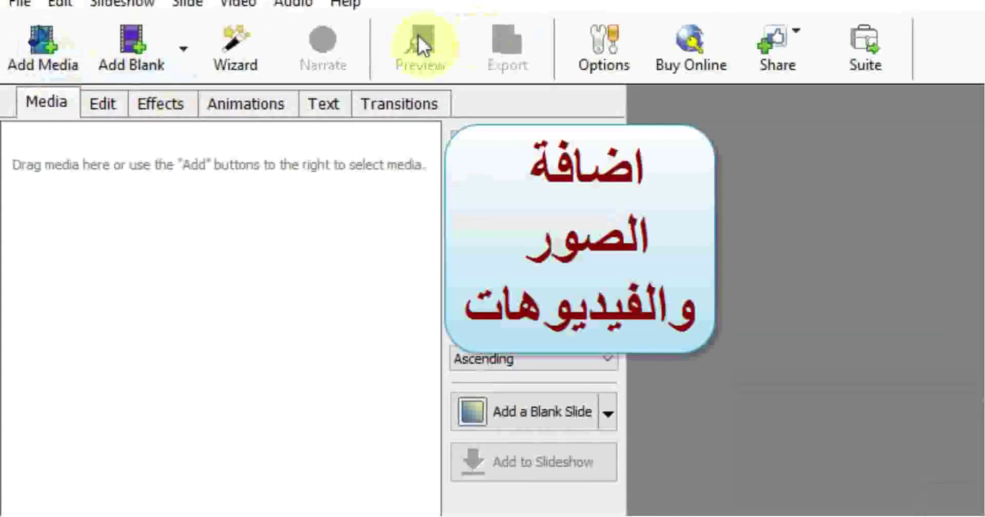
# Step: Import several images from the AFT_module folder on the Desktop into the media list, including porn_blocked_0 and download
pyautogui.click(22, 54)
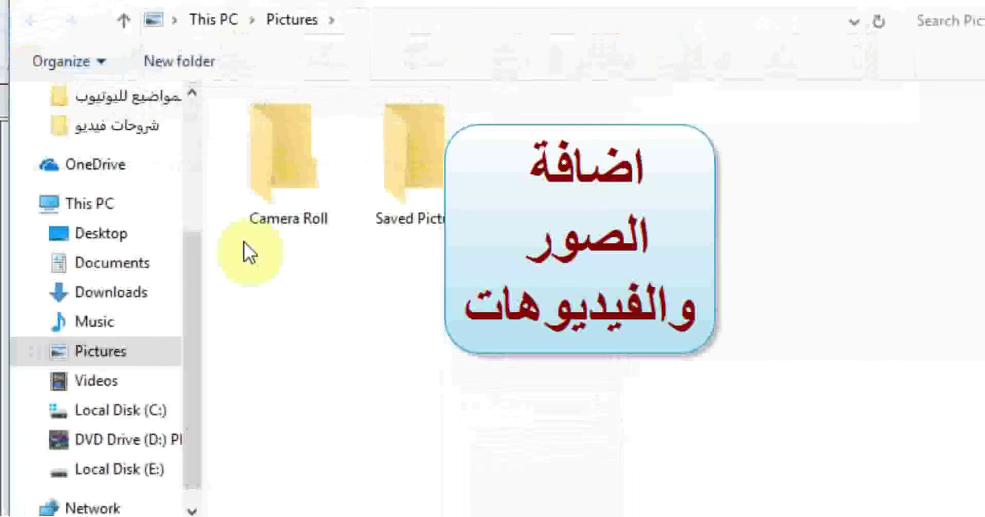
pyautogui.click(105, 234)
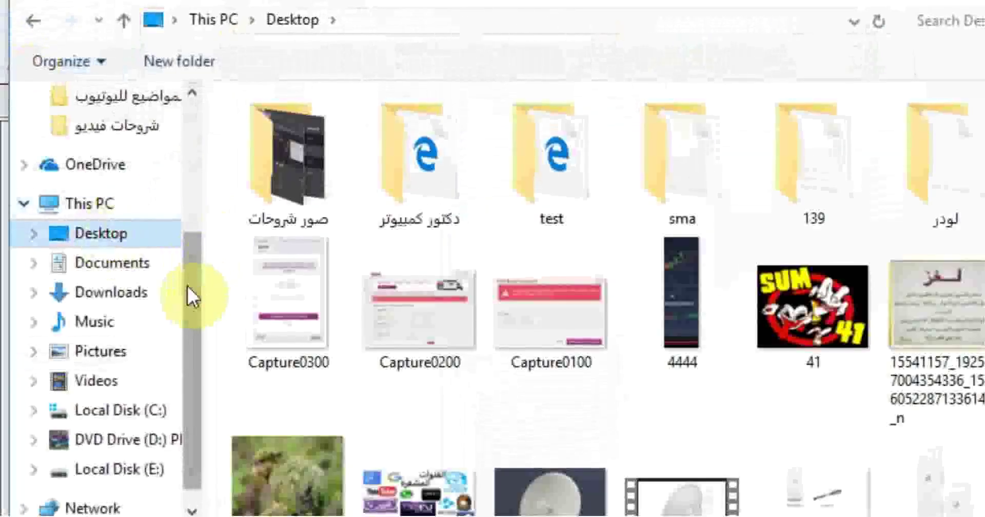
pyautogui.click(523, 176)
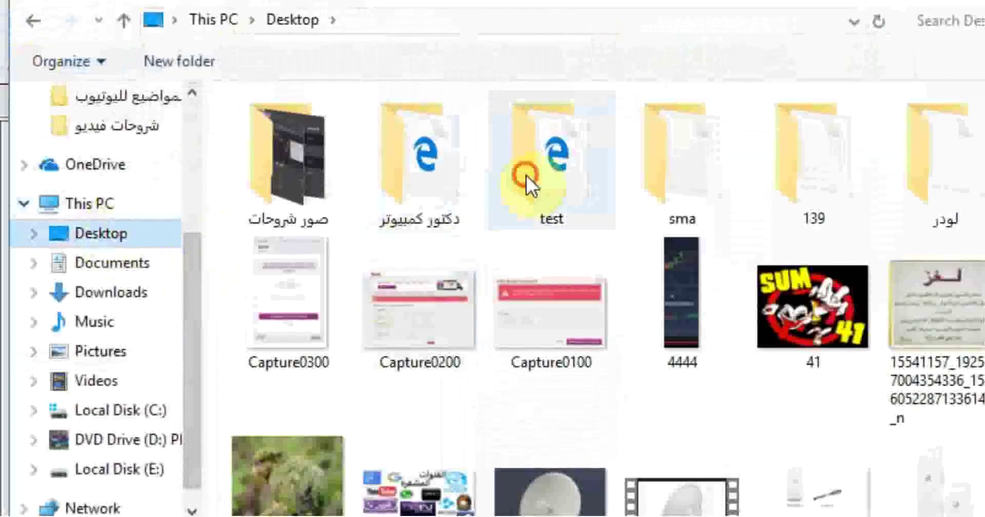
pyautogui.click(806, 164)
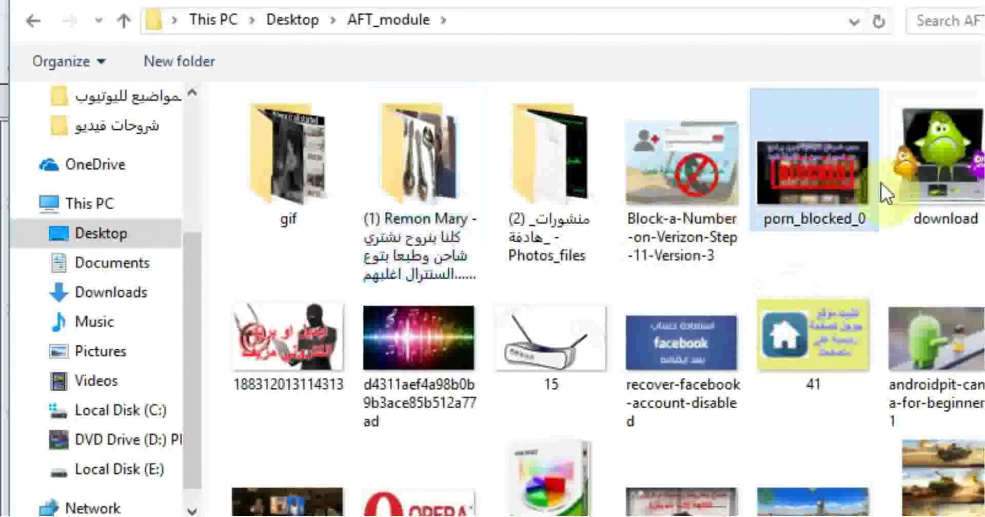
pyautogui.keyDown('ctrl'); pyautogui.click(902, 174); pyautogui.keyUp('ctrl')
pyautogui.keyDown('ctrl'); pyautogui.click(426, 308); pyautogui.keyUp('ctrl')
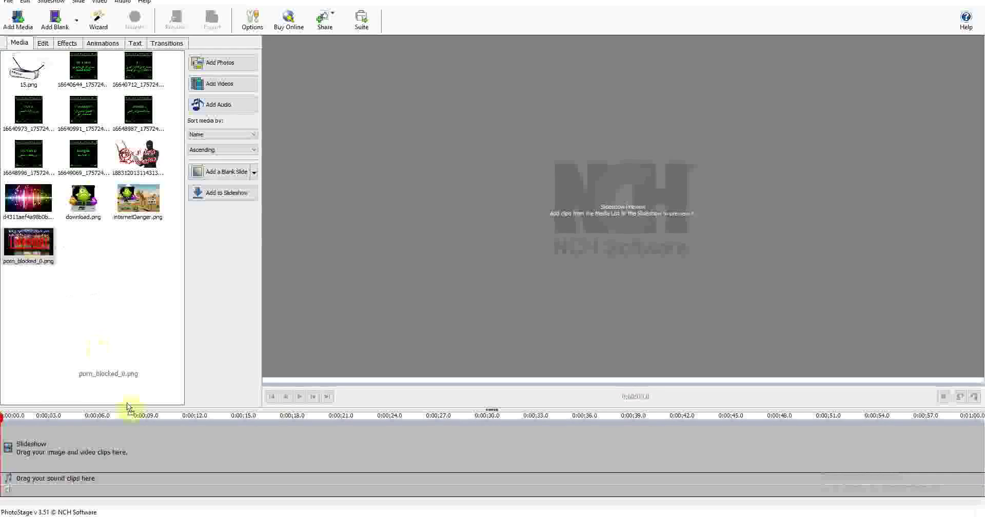
# Step: Place porn_blocked_0, download, the music waveform image, internetDanger, the masked man image and 15.png on the slideshow track in that order
pyautogui.moveTo(128, 407); pyautogui.dragTo(139, 456)
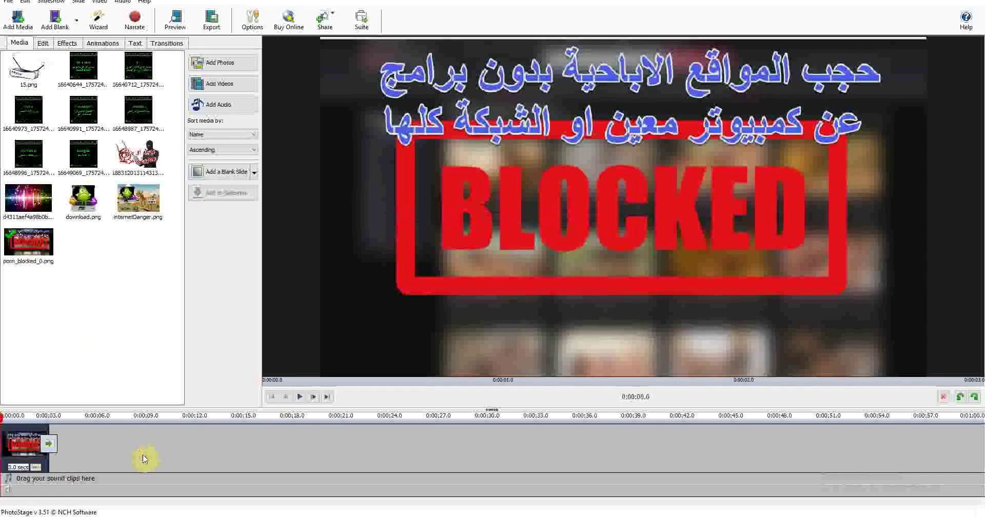
pyautogui.moveTo(84, 201); pyautogui.dragTo(110, 444)
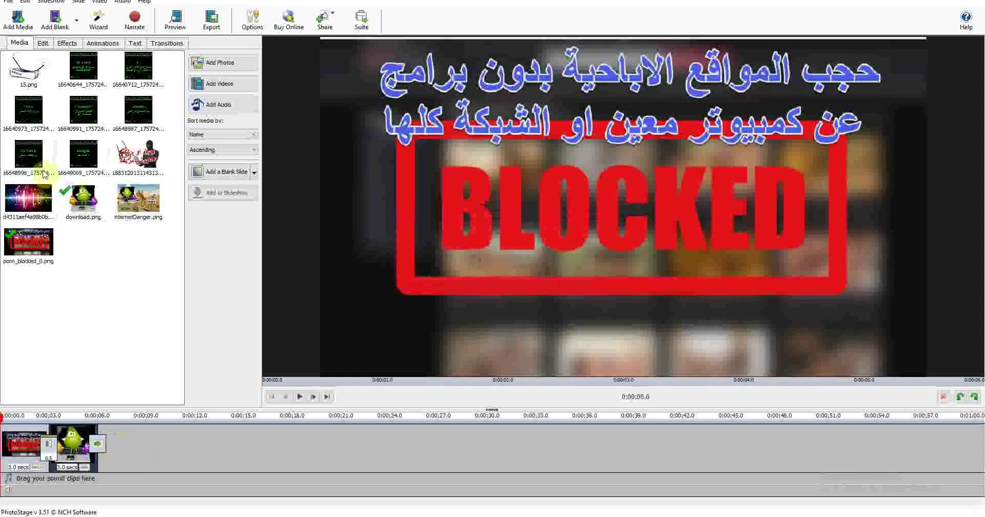
pyautogui.moveTo(29, 197); pyautogui.dragTo(191, 457)
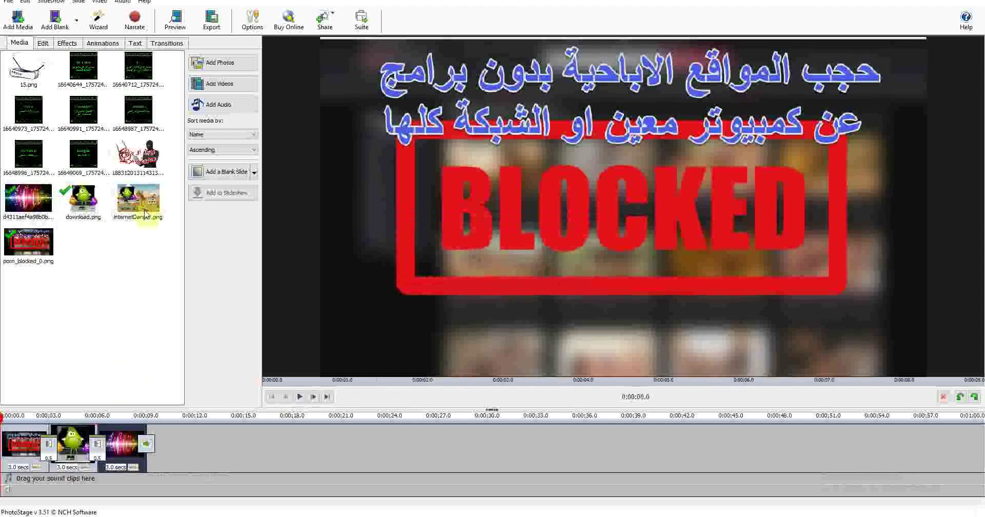
pyautogui.moveTo(148, 203); pyautogui.dragTo(234, 452)
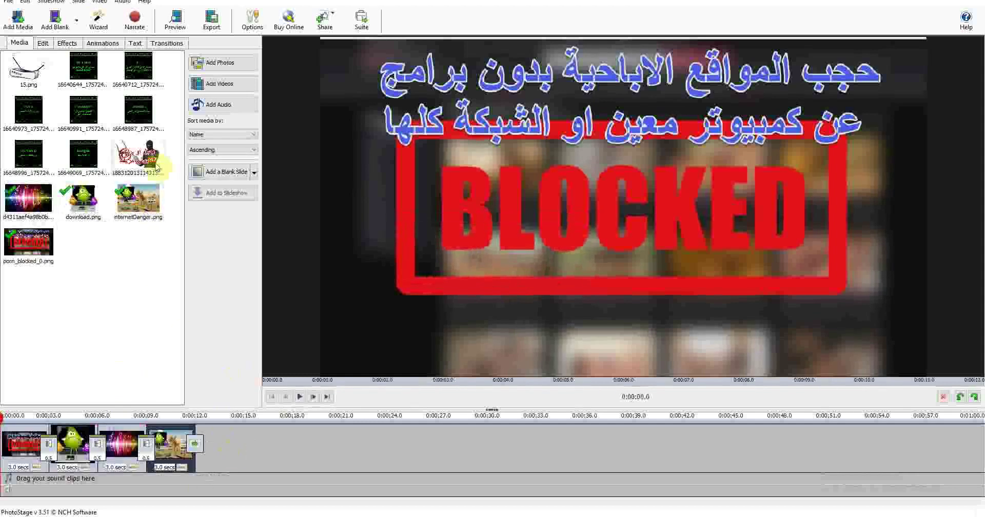
pyautogui.moveTo(157, 168); pyautogui.dragTo(282, 454)
pyautogui.moveTo(28, 70); pyautogui.dragTo(343, 470)
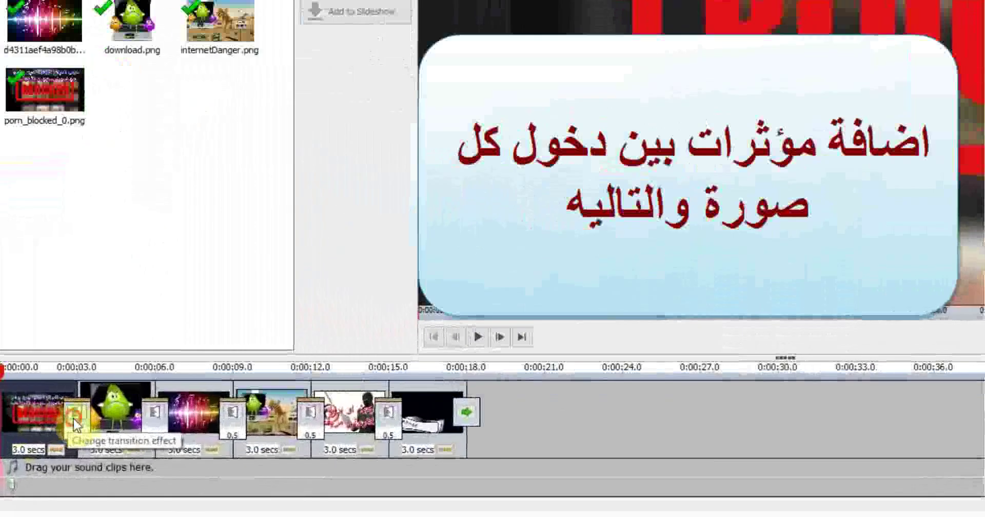
# Step: Apply Reveal Top to Bottom, Split Vertical In and Split Vertical Out to the first three slide transitions in that order
pyautogui.click(75, 424)
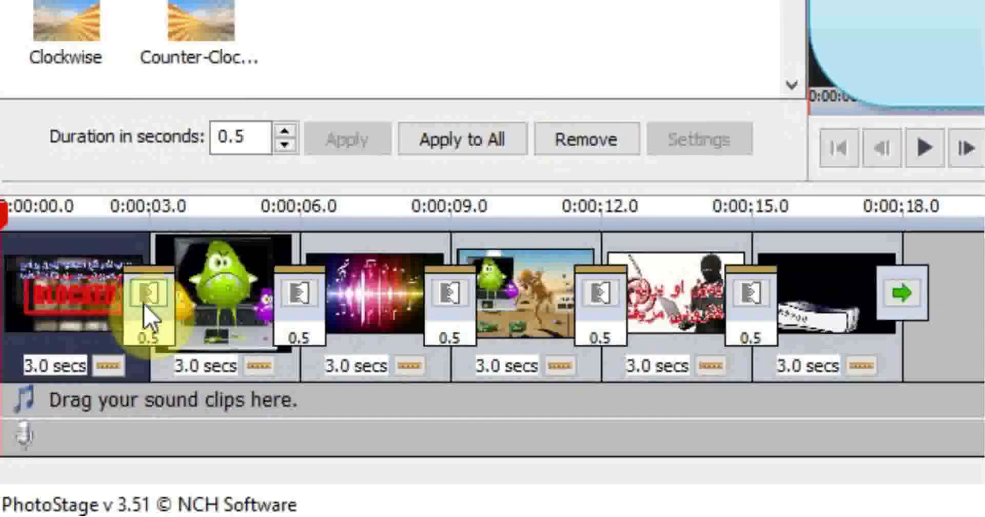
pyautogui.click(321, 290)
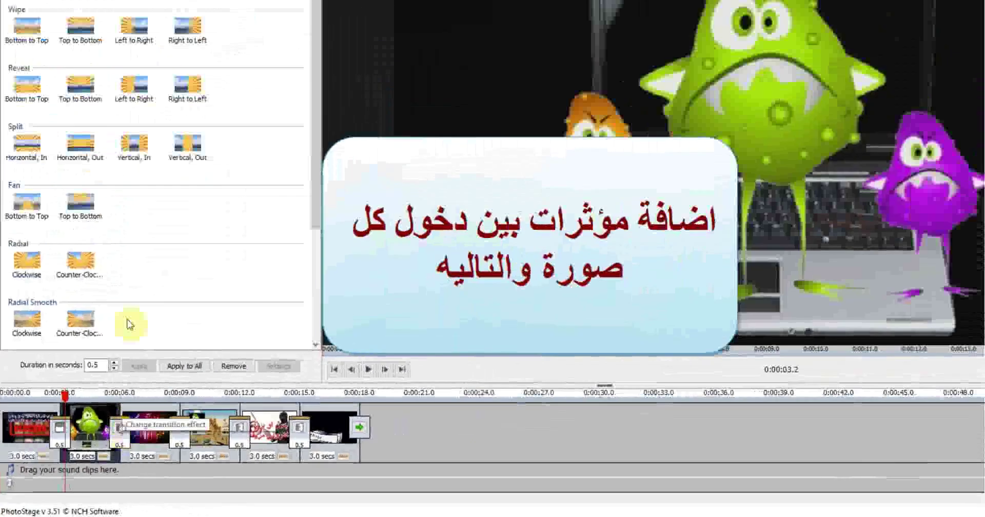
pyautogui.click(109, 213)
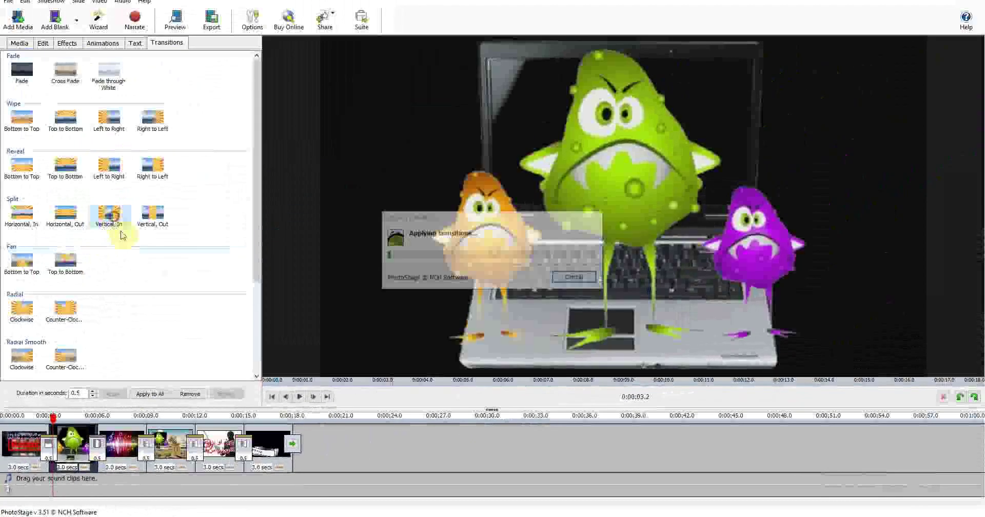
pyautogui.click(146, 451)
pyautogui.click(152, 215)
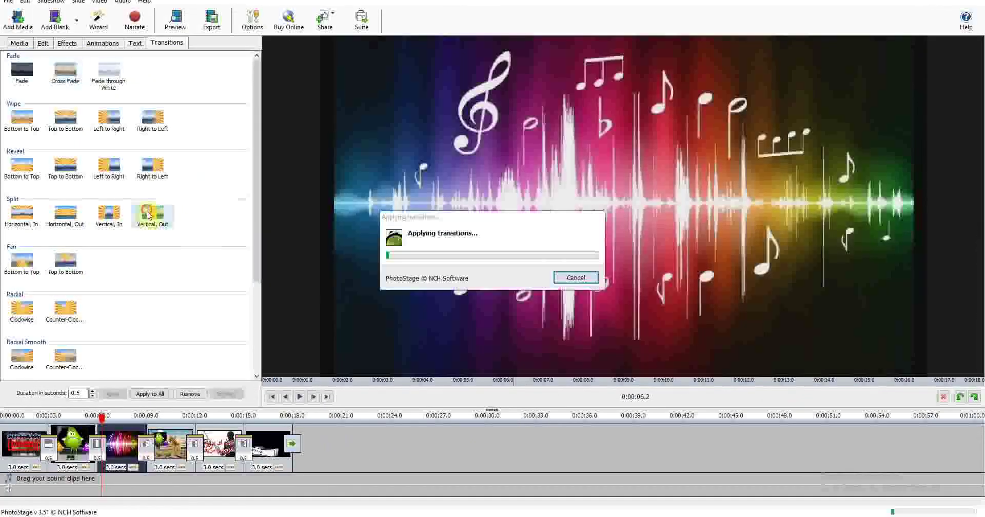
# Step: Apply Radial Smooth Clockwise to the fourth slide transition and Reveal Bottom to Top to the fifth
pyautogui.click(193, 444)
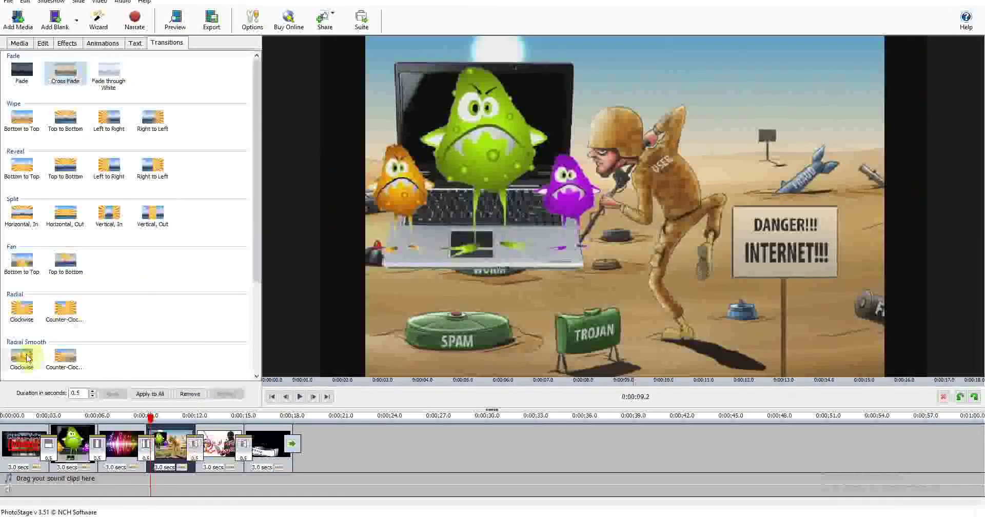
pyautogui.click(27, 358)
pyautogui.click(242, 444)
pyautogui.click(29, 174)
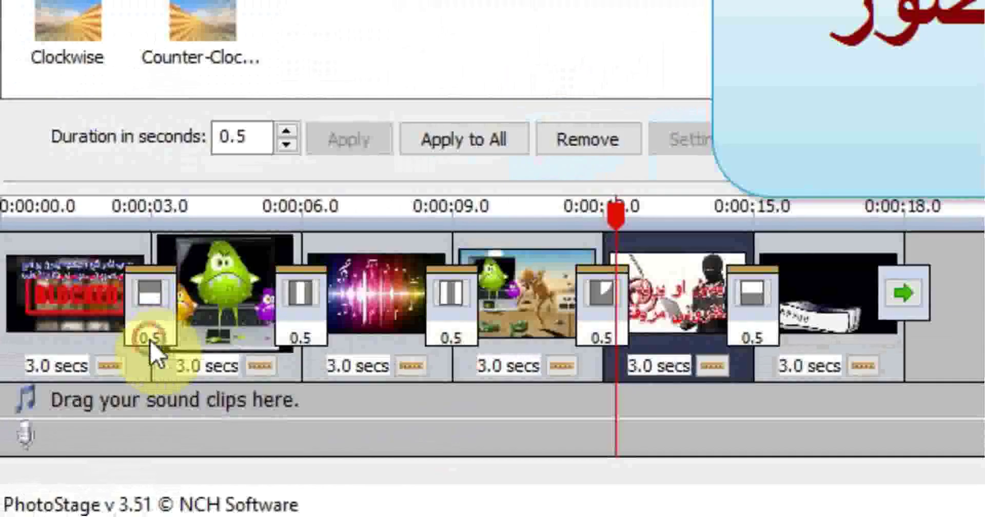
# Step: Set the durations of the first and second slide transitions to 1.0 second each
pyautogui.click(151, 345)
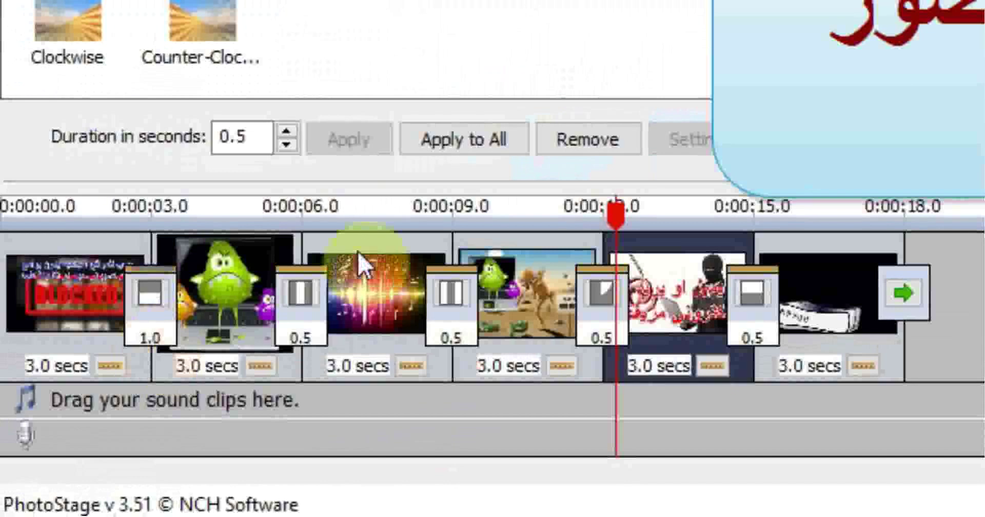
pyautogui.click(300, 336)
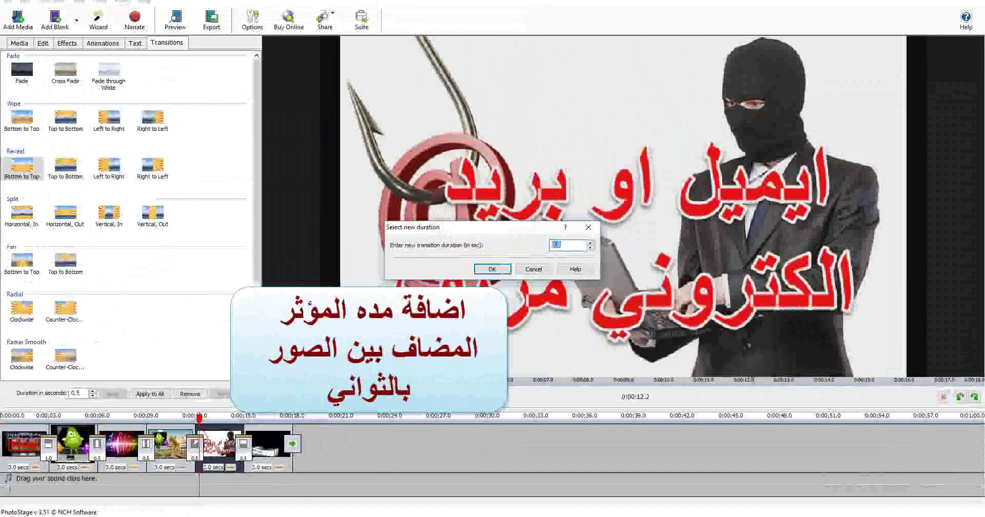
pyautogui.click(491, 272)
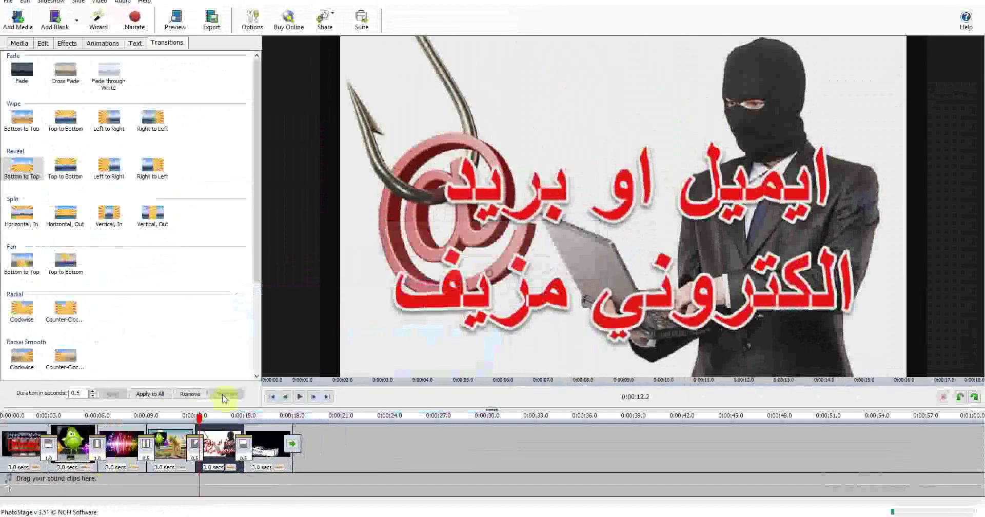
# Step: Set the duration of the internetDanger slide to 1 second
pyautogui.click(165, 464)
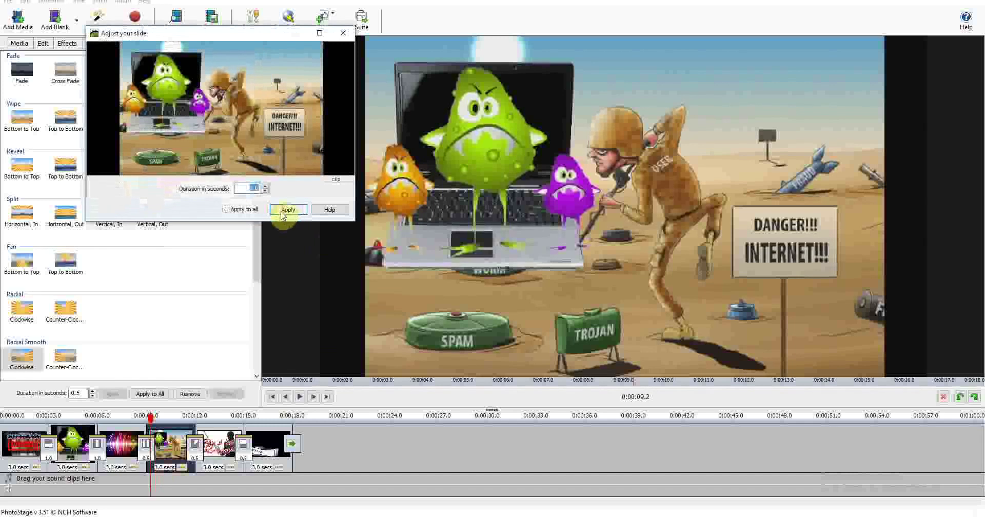
pyautogui.write('1')
pyautogui.click(294, 212)
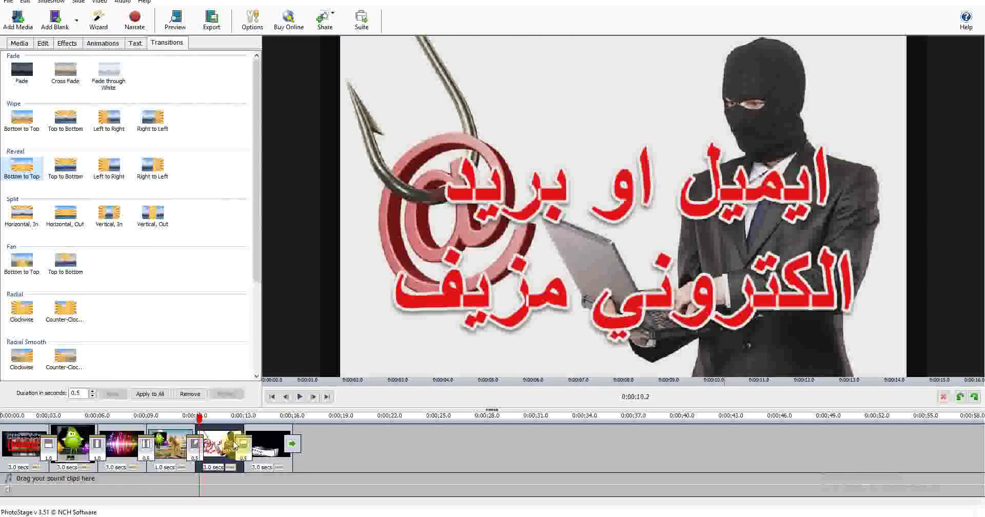
# Step: Set the durations of the fourth and fifth slide transitions to 1.0 second each
pyautogui.click(216, 468)
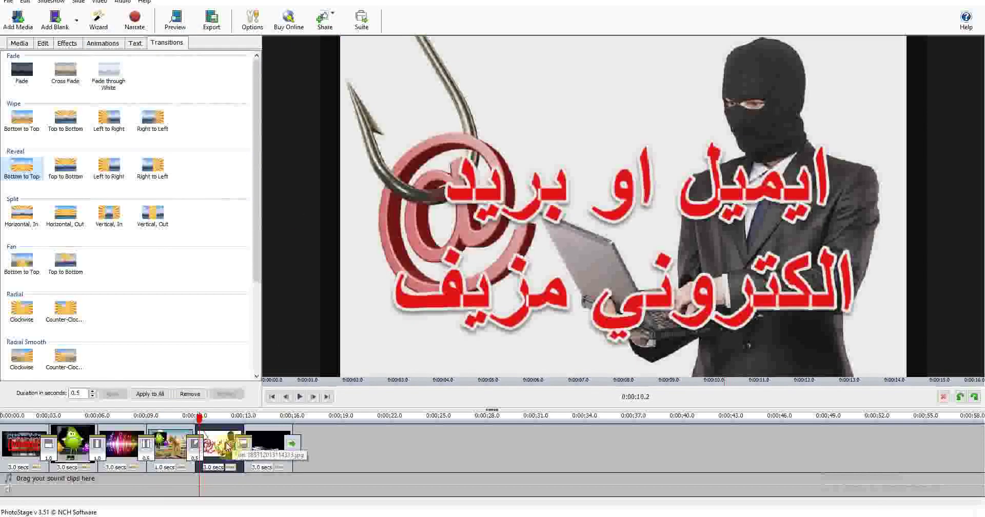
pyautogui.click(195, 458)
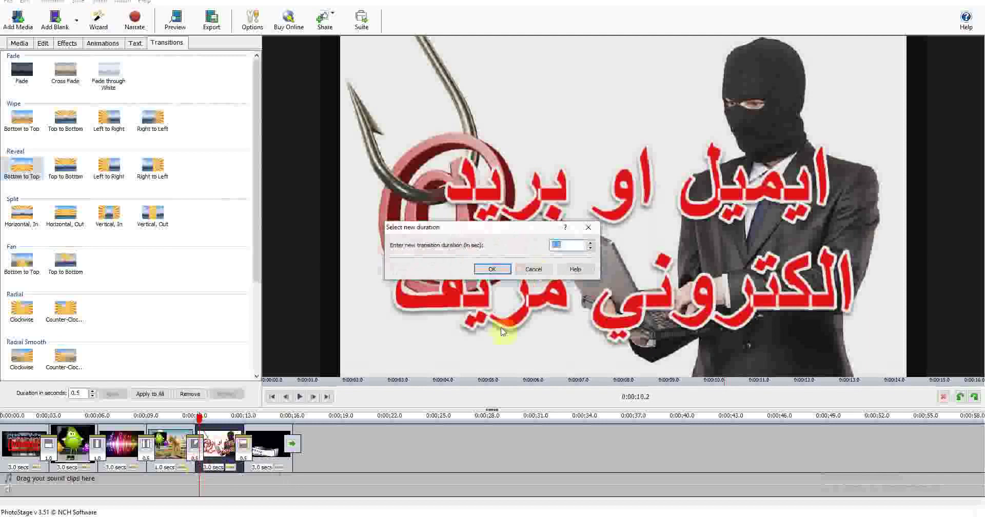
pyautogui.write('1')
pyautogui.click(482, 270)
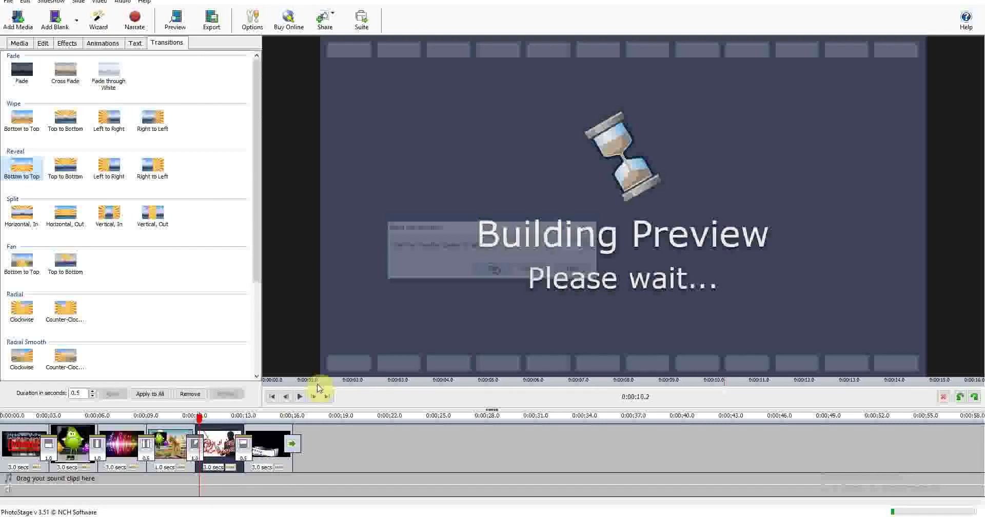
pyautogui.click(243, 459)
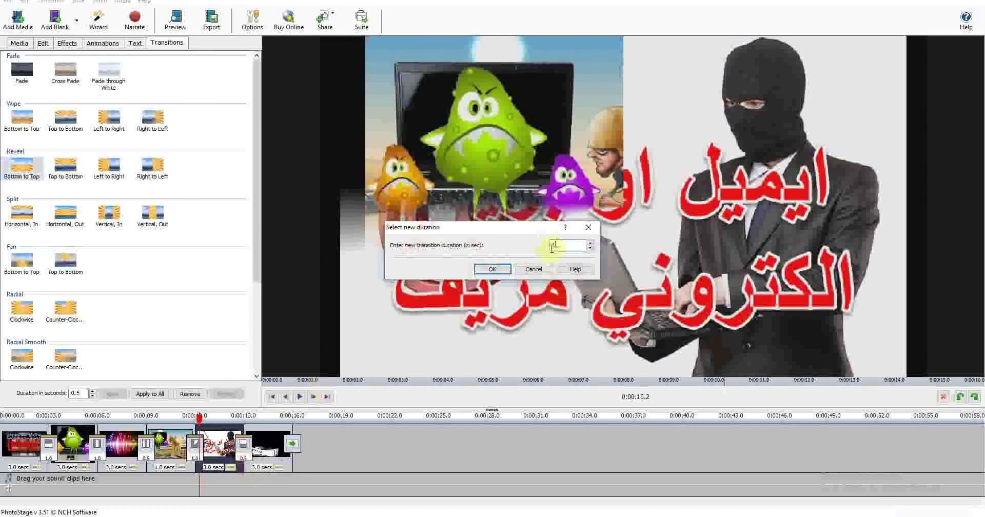
pyautogui.click(491, 269)
# Step: Set the display duration of all slides to 4 seconds
pyautogui.click(18, 449)
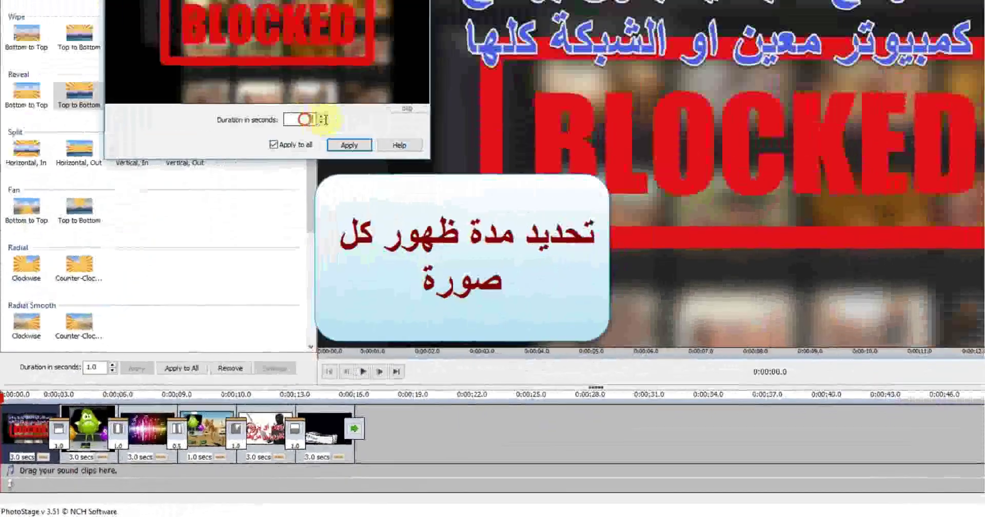
pyautogui.click(243, 214)
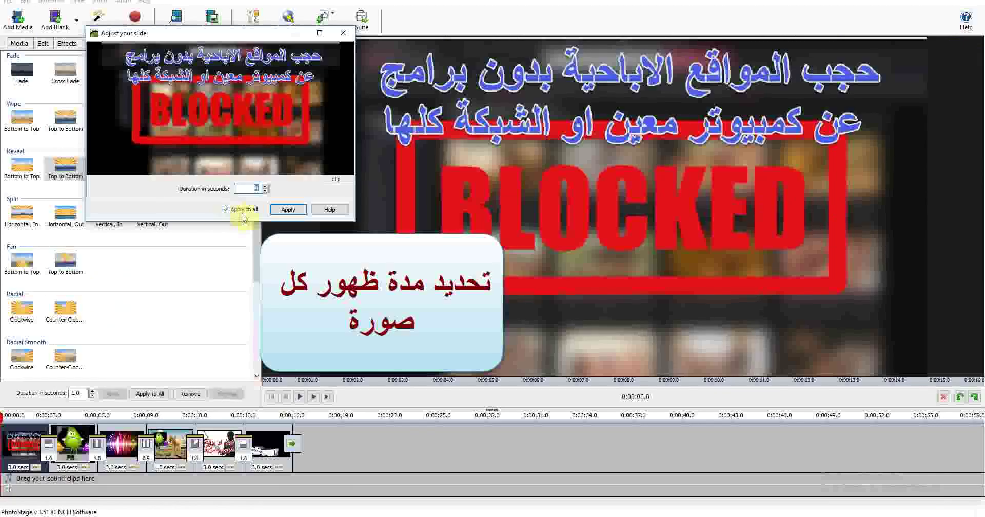
pyautogui.click(288, 210)
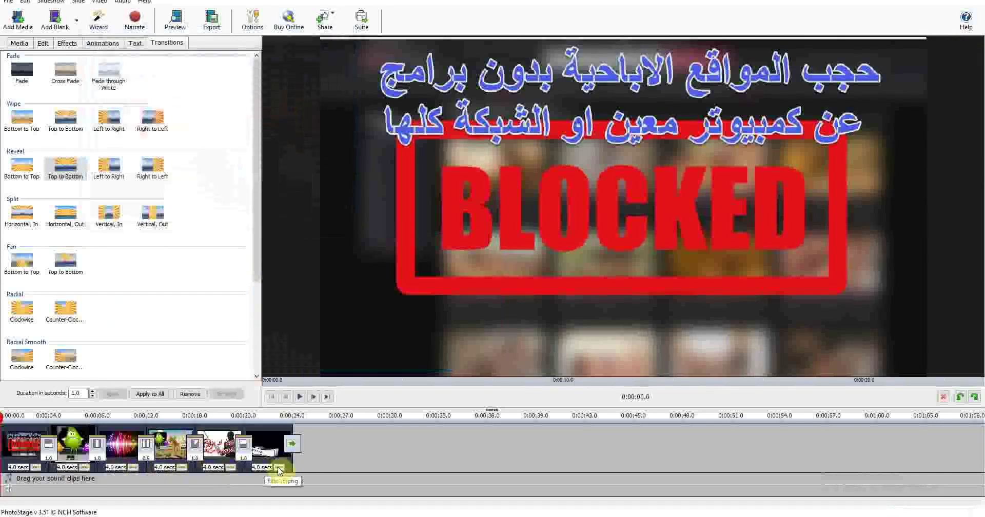
# Step: Play the slideshow preview from the first slide through to the last one and pause it there
pyautogui.click(300, 398)
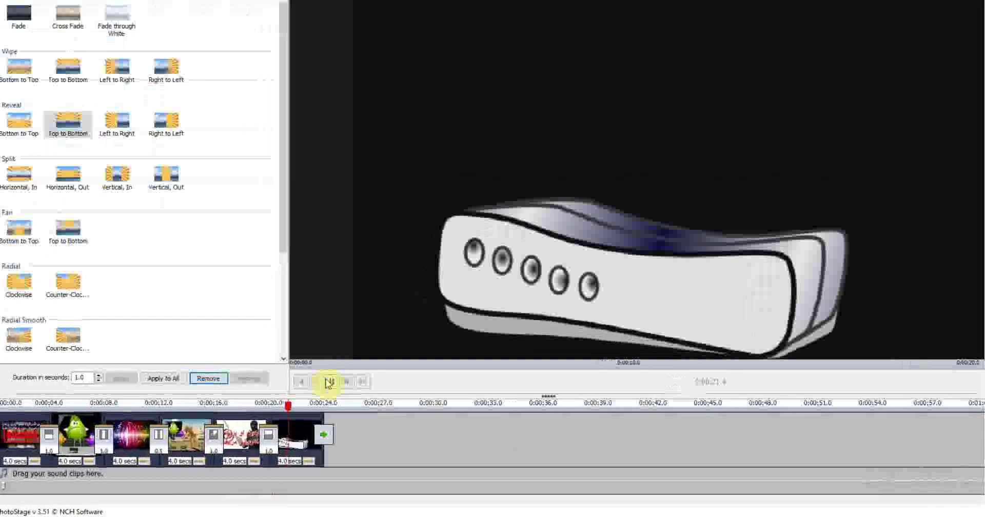
pyautogui.click(329, 382)
# Step: Download anitras dance from the classic music folder of the NCH Sound Library and add it to the slideshow's audio track
pyautogui.rightClick(189, 486)
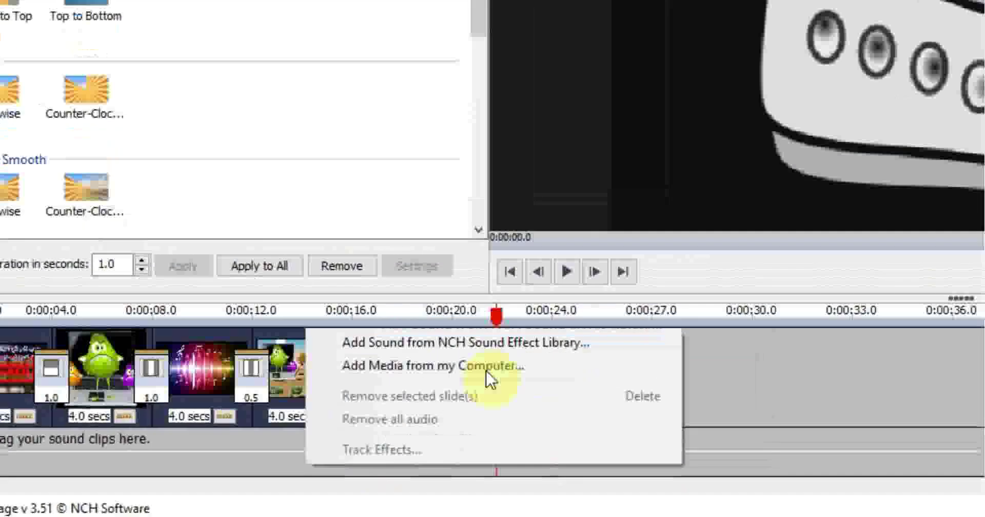
pyautogui.click(619, 291)
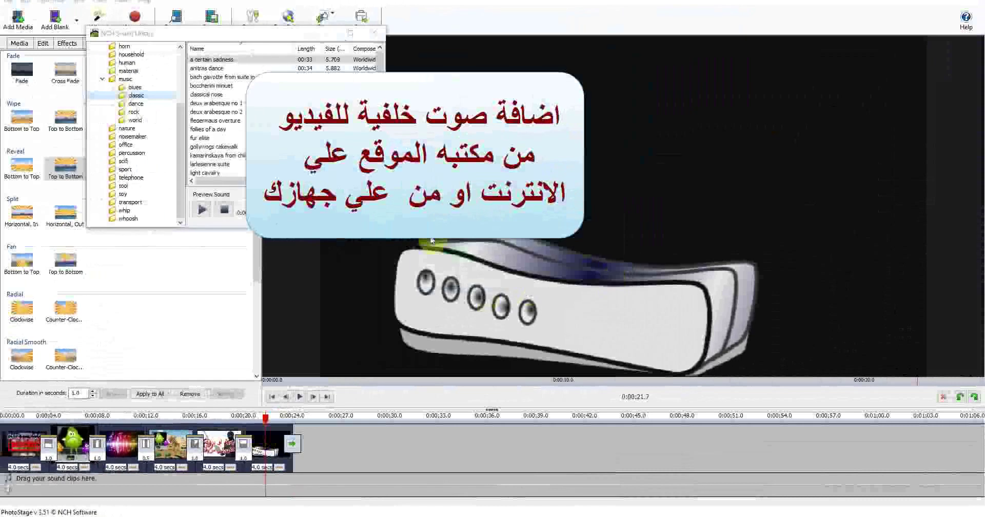
pyautogui.click(199, 70)
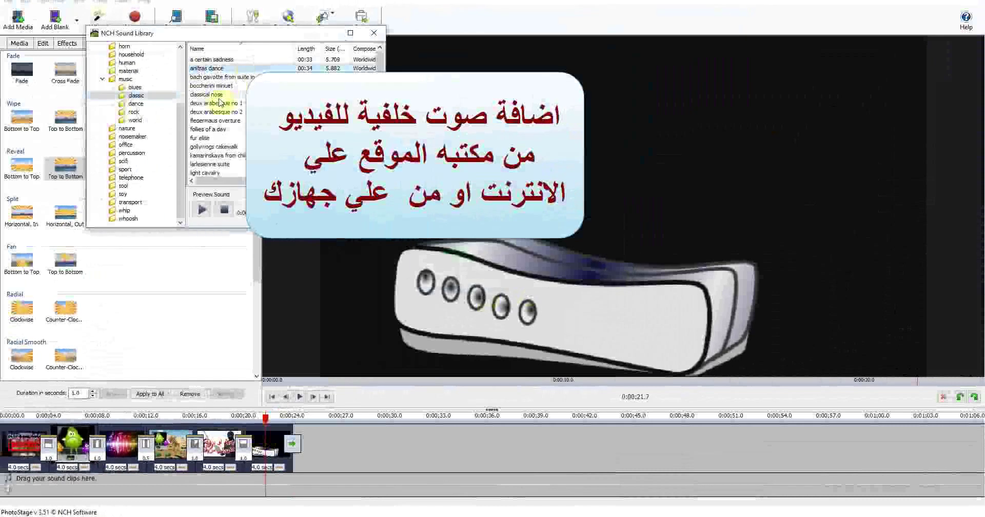
pyautogui.click(214, 129)
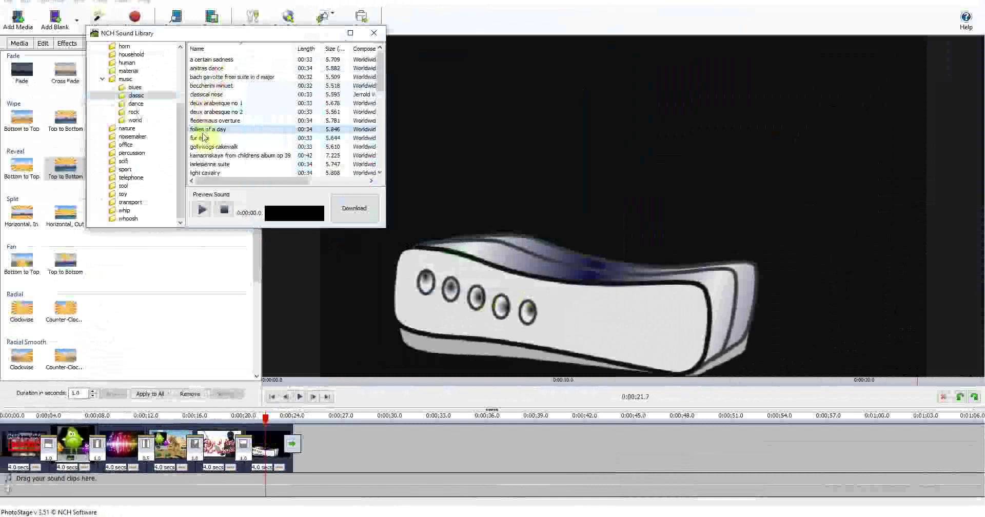
pyautogui.click(207, 95)
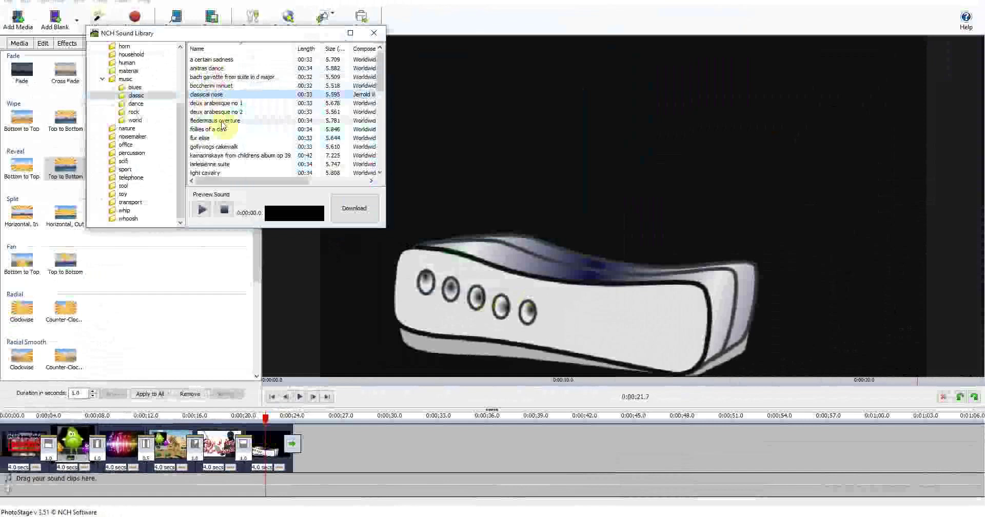
pyautogui.scroll(-2, 223, 124)
pyautogui.scroll(2, 224, 130)
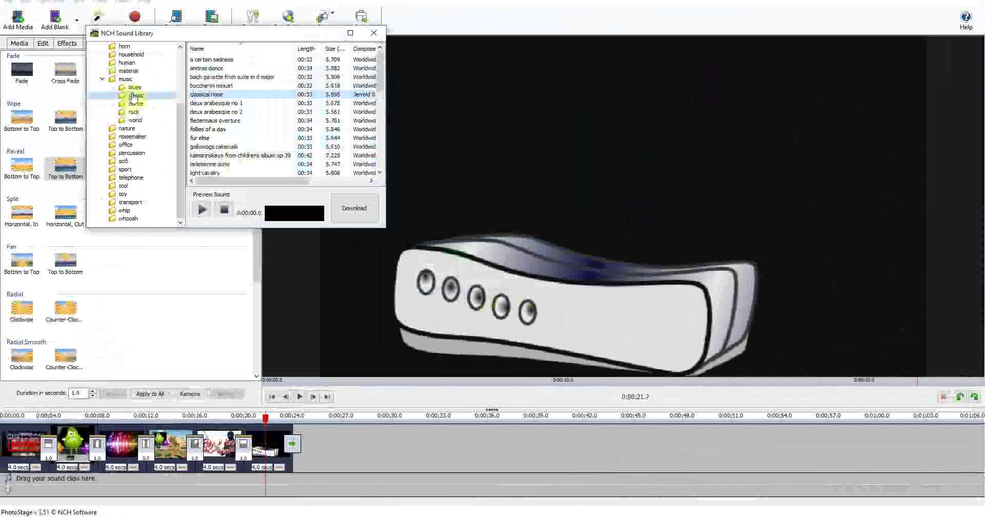
pyautogui.click(204, 71)
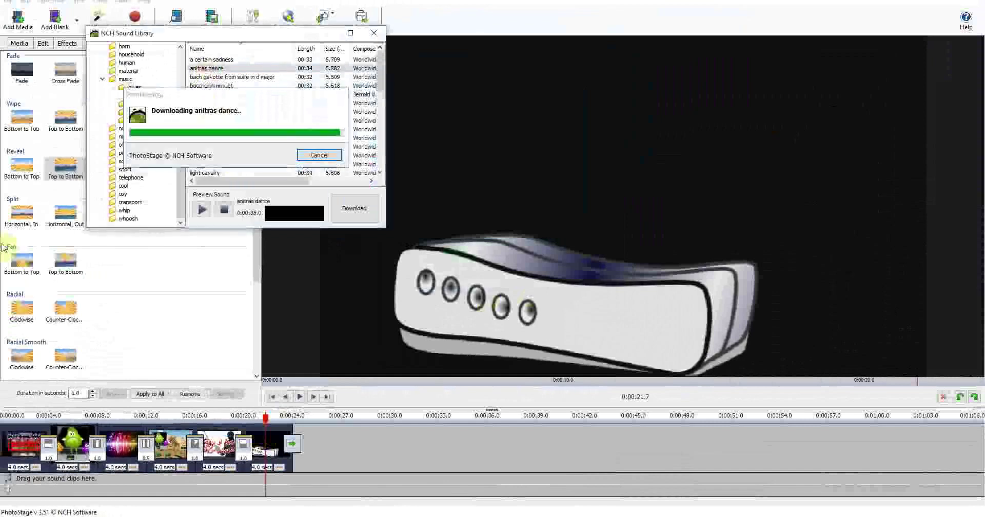
pyautogui.click(373, 33)
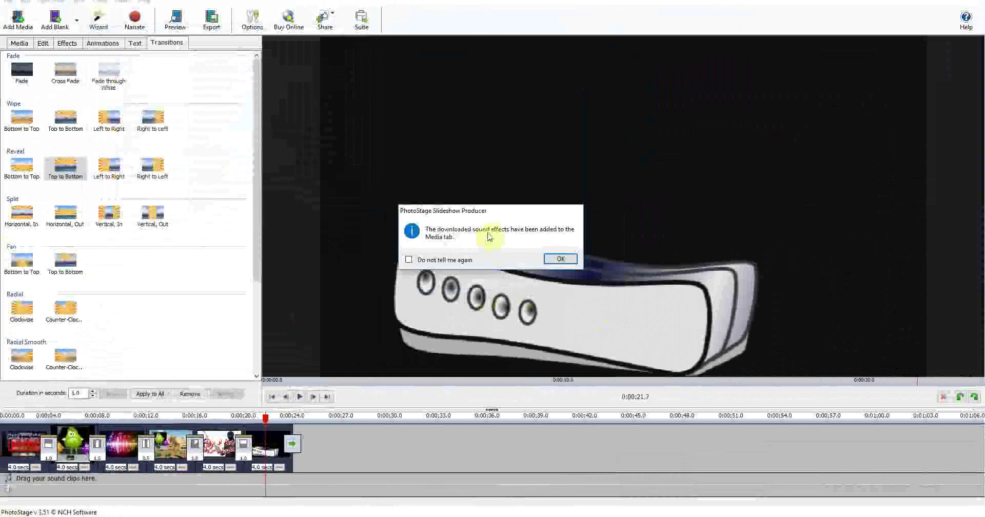
pyautogui.click(560, 259)
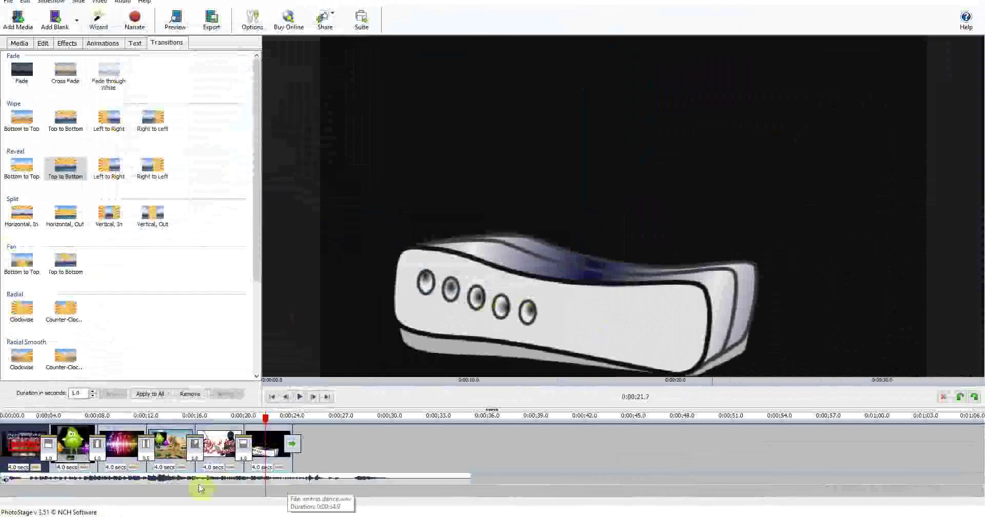
# Step: Shorten the anitras dance audio clip so that it ends with the last slide at about 24 seconds
pyautogui.click(223, 480)
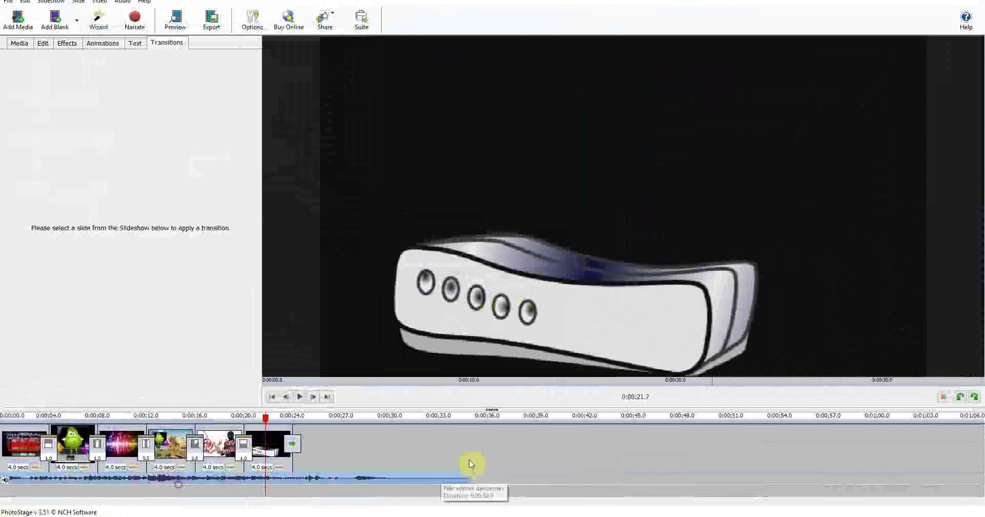
pyautogui.moveTo(471, 477); pyautogui.dragTo(298, 484)
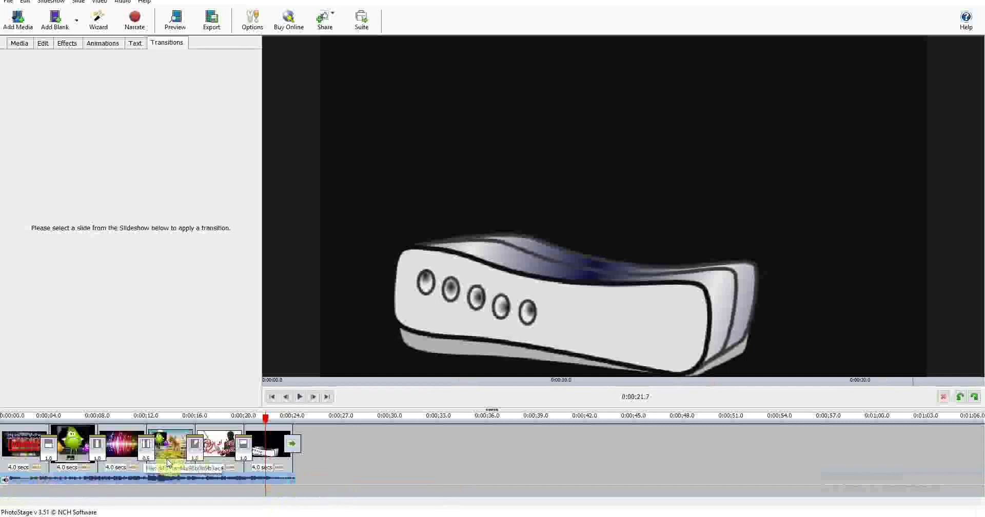
pyautogui.rightClick(201, 478)
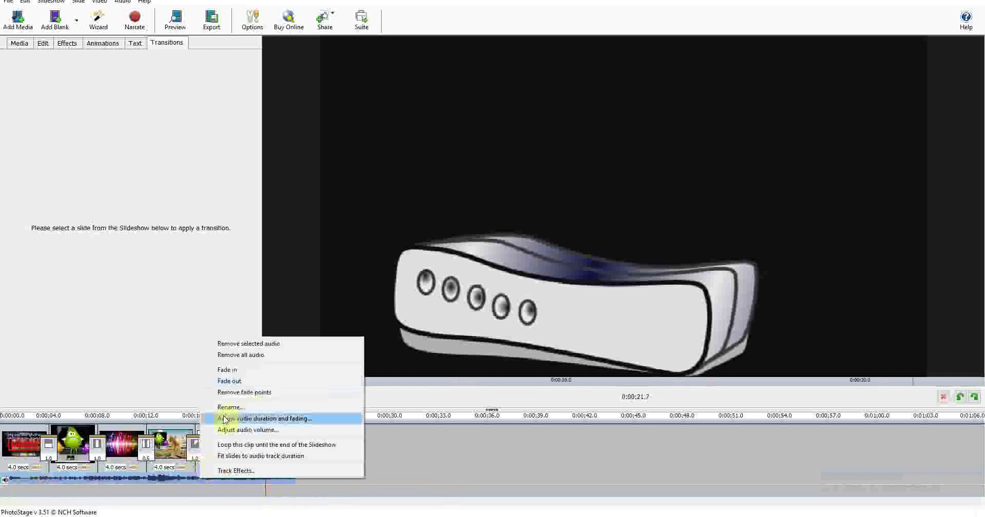
pyautogui.click(298, 485)
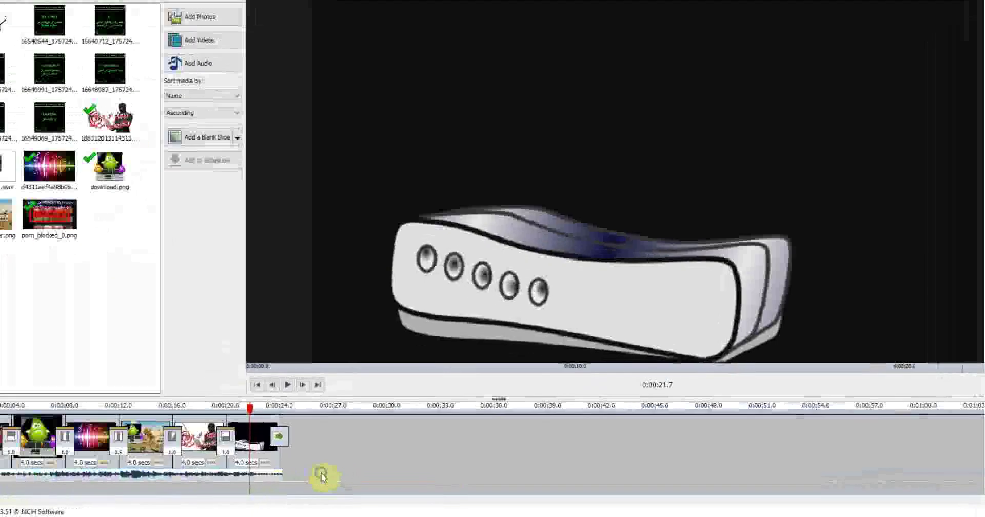
pyautogui.rightClick(328, 476)
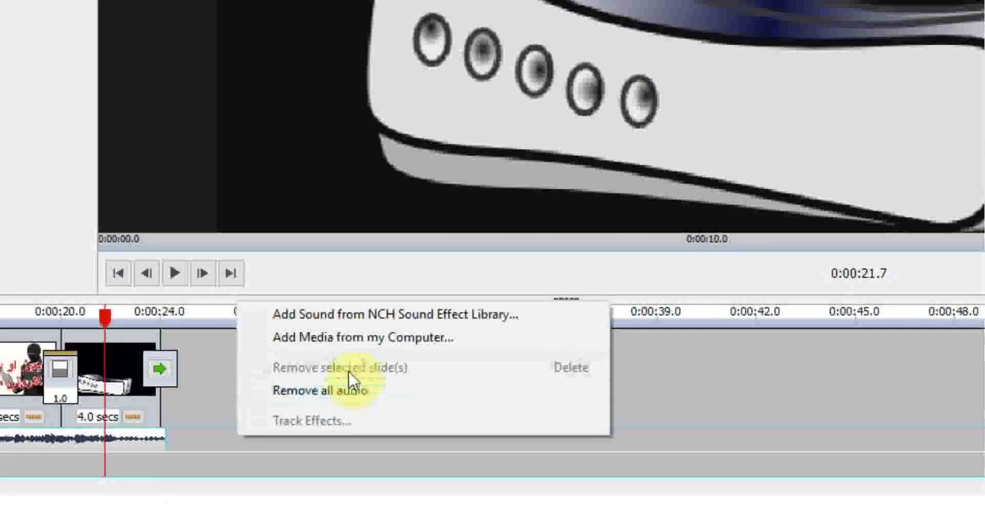
pyautogui.click(387, 345)
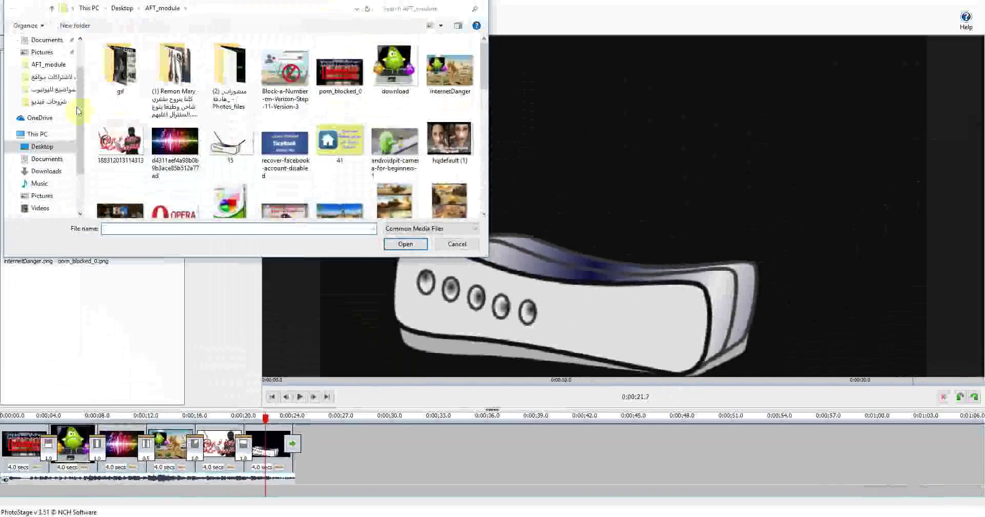
pyautogui.click(50, 171)
pyautogui.click(231, 89)
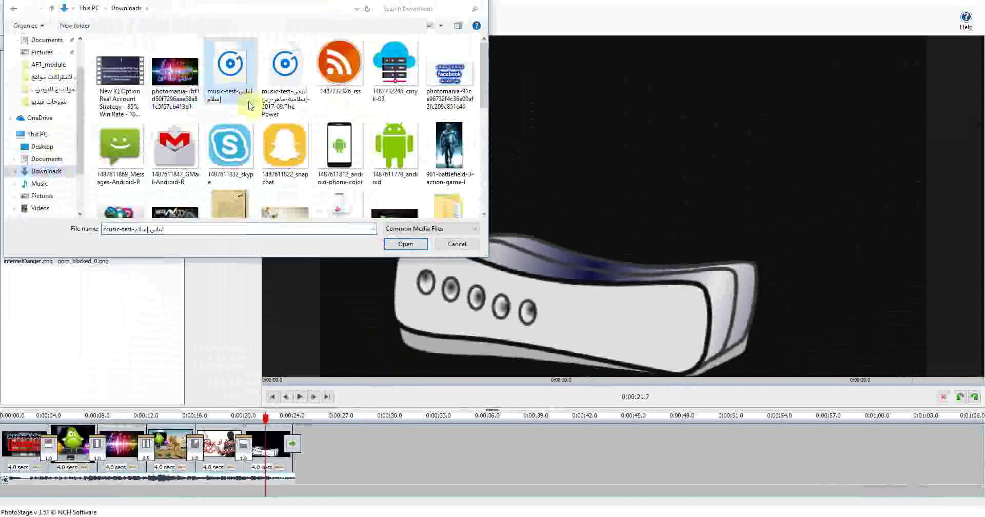
pyautogui.click(298, 95)
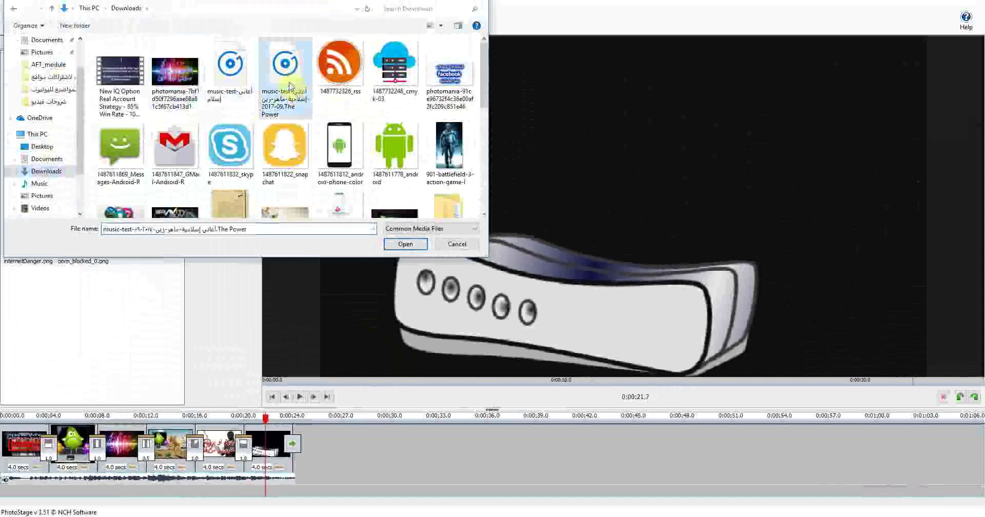
pyautogui.click(457, 244)
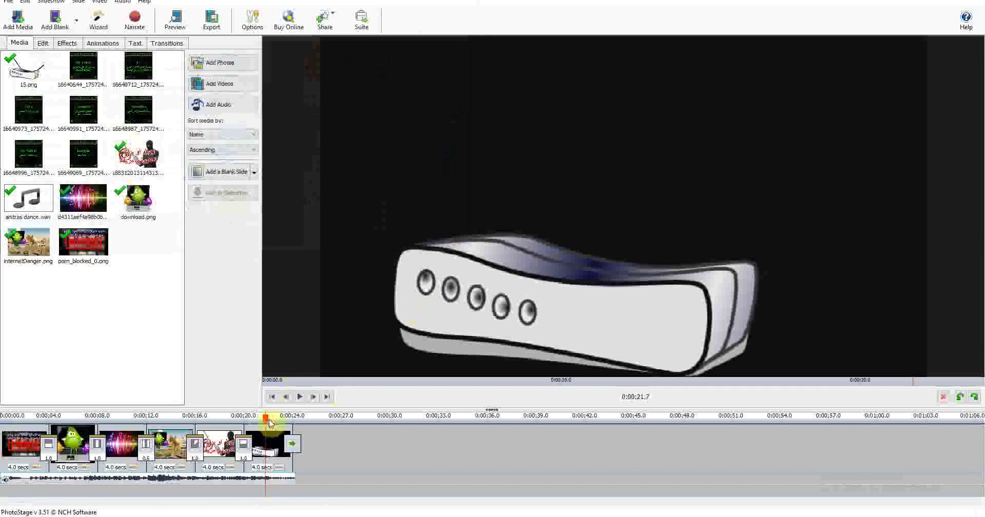
# Step: Play the slideshow preview with its background music from the beginning
pyautogui.moveTo(270, 422); pyautogui.dragTo(2, 428)
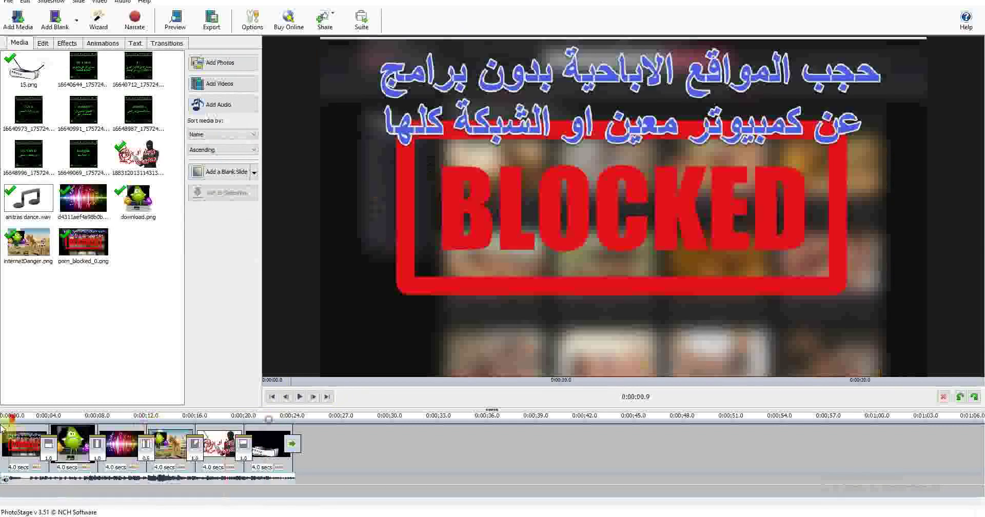
pyautogui.click(298, 401)
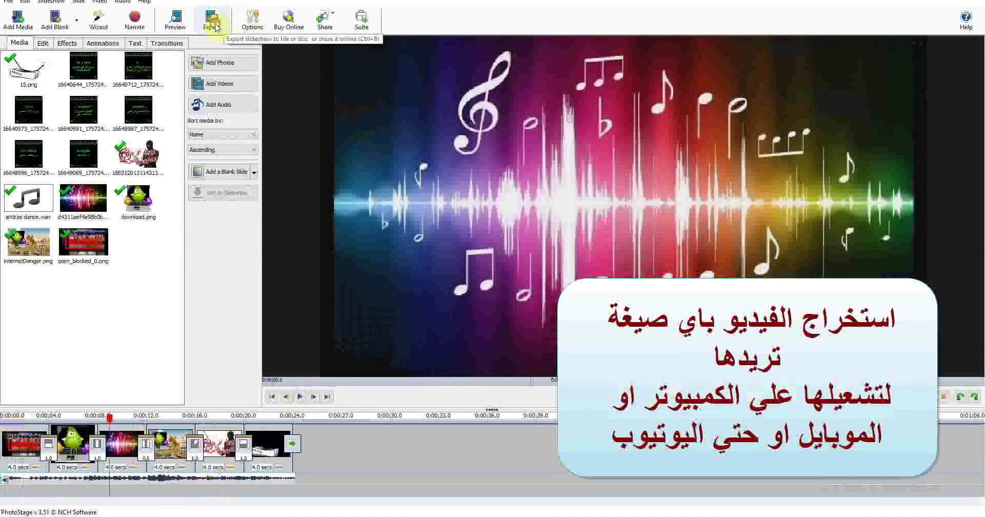
# Step: Start a video export for computer playback and set the output file format to .mp4
pyautogui.click(213, 23)
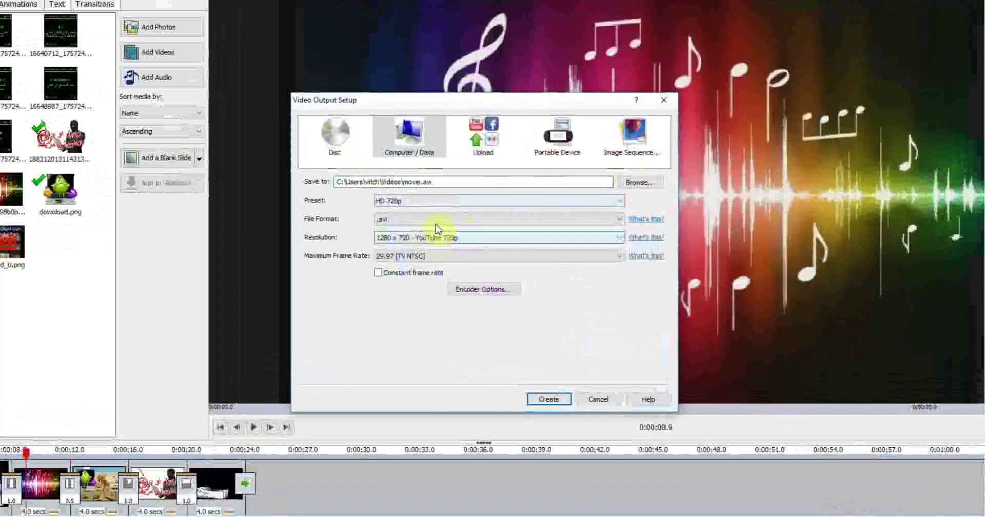
pyautogui.click(445, 223)
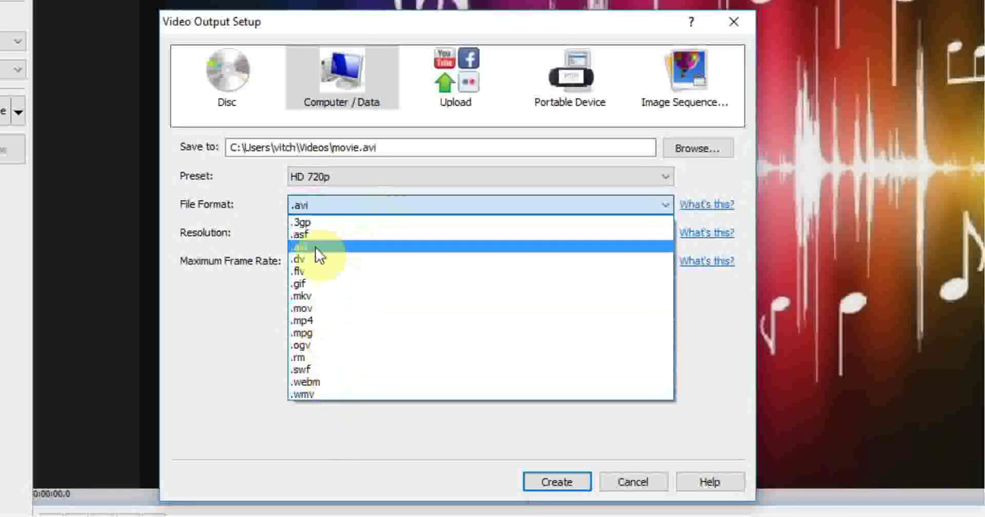
pyautogui.click(324, 321)
pyautogui.click(357, 148)
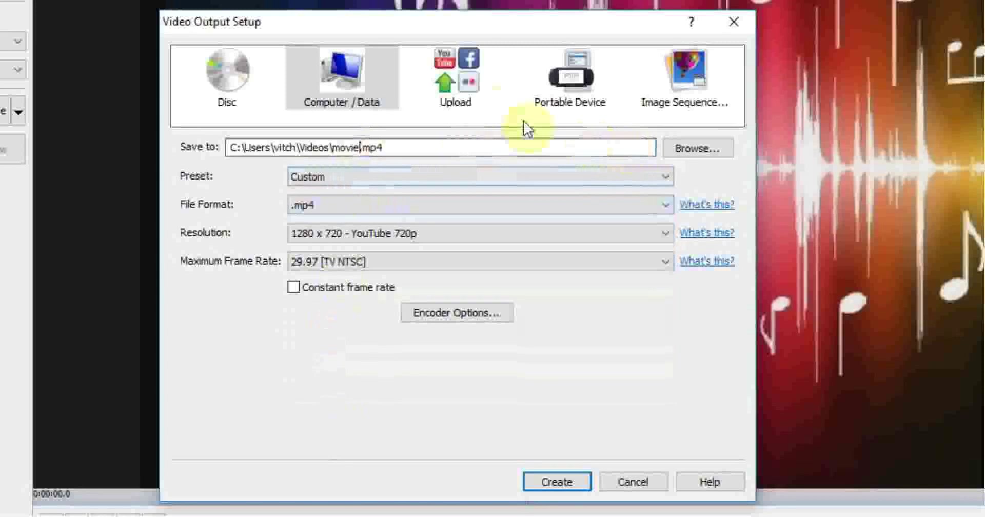
# Step: Examine the YouTube upload settings and the available video formats in the output setup
pyautogui.click(461, 84)
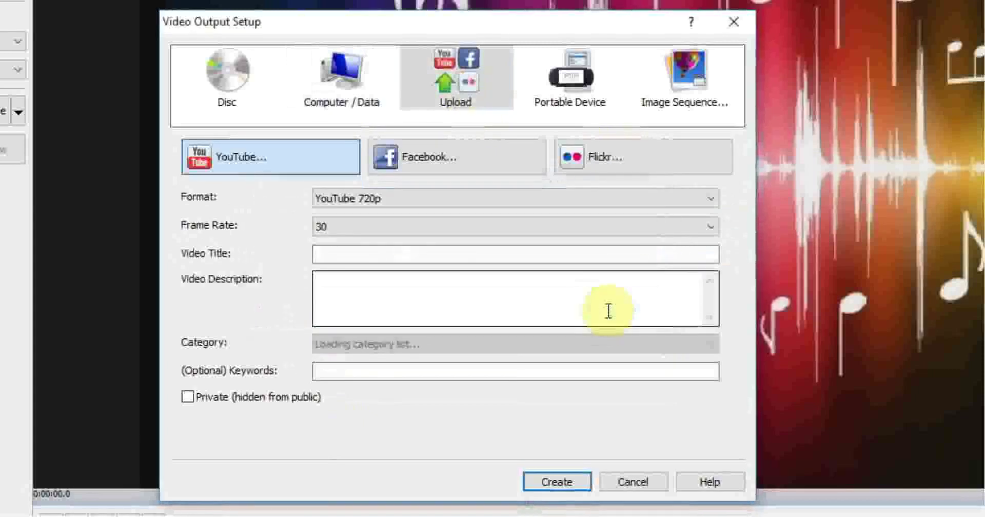
pyautogui.click(465, 196)
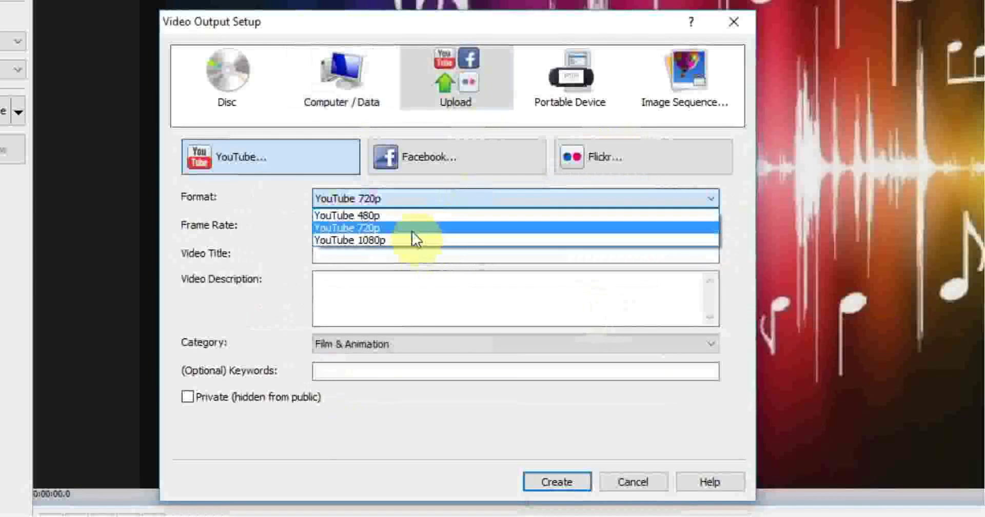
pyautogui.click(285, 233)
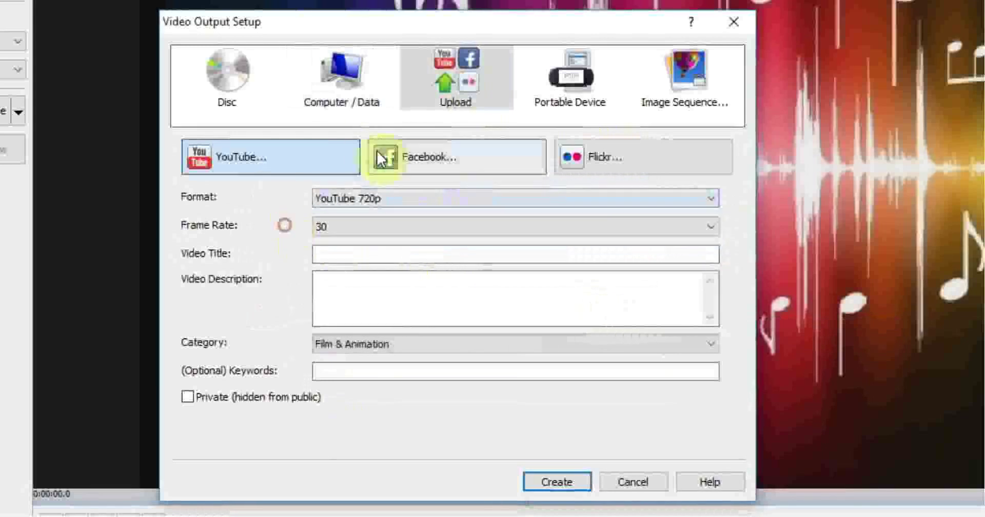
# Step: Return to the Computer / Data output settings and select .mp4 as the file format again
pyautogui.click(341, 99)
pyautogui.click(359, 207)
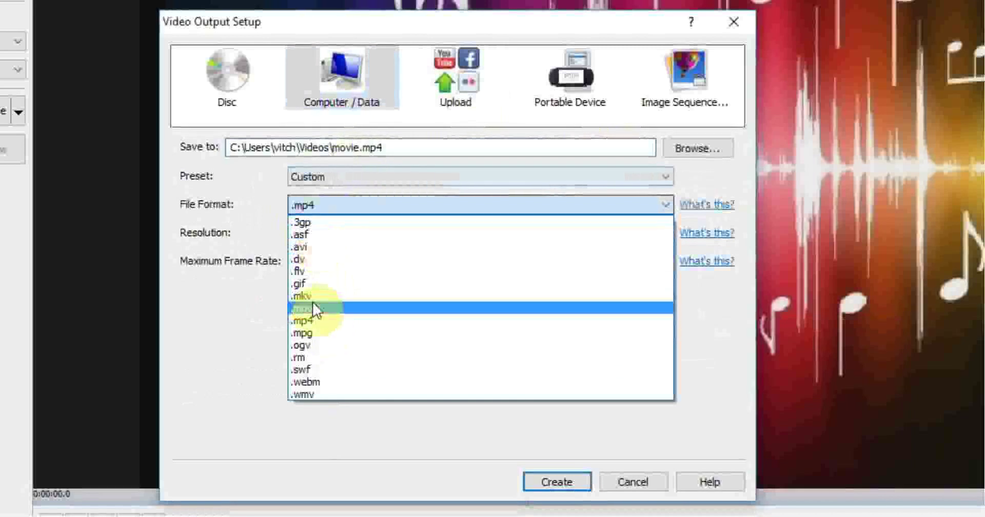
pyautogui.click(320, 321)
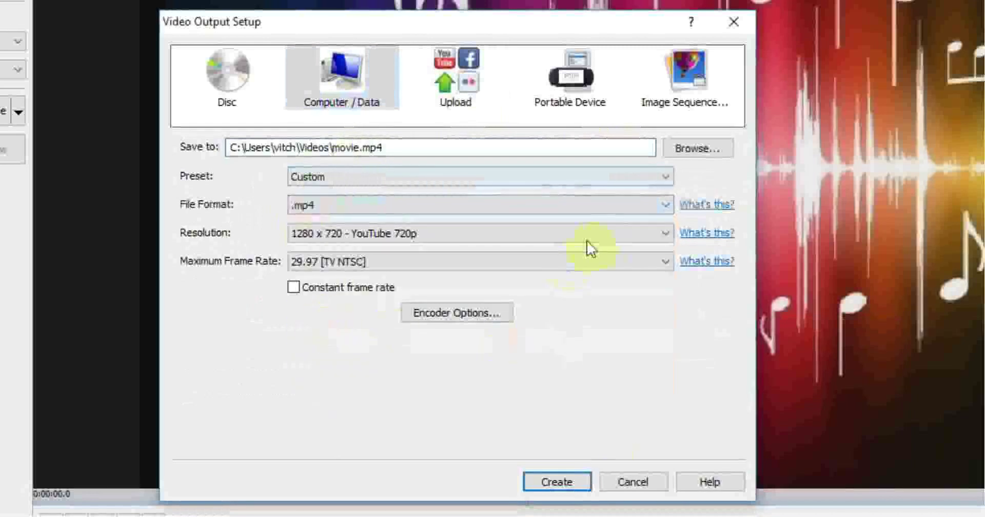
# Step: Apply the HD 720p preset and create the video as movie.avi in the AFT_module folder on the Desktop
pyautogui.click(661, 180)
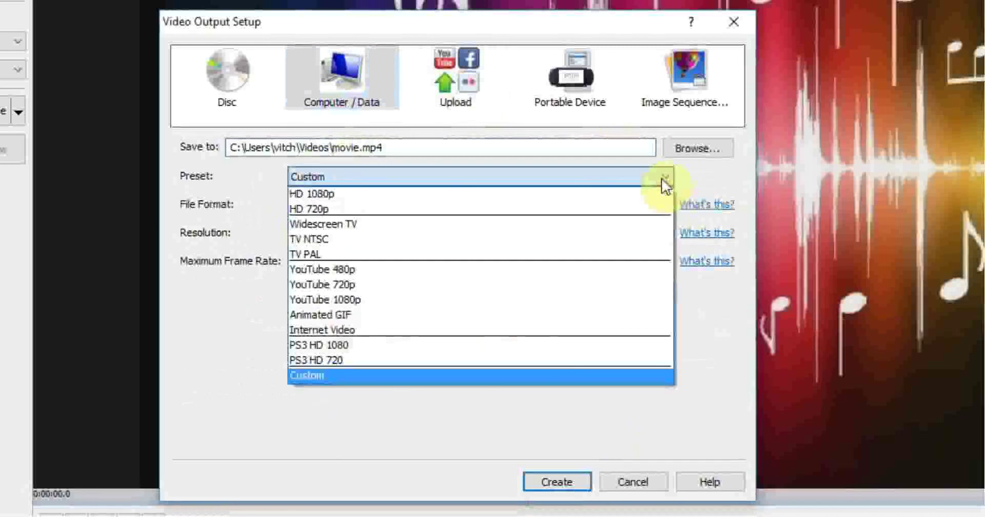
pyautogui.click(356, 209)
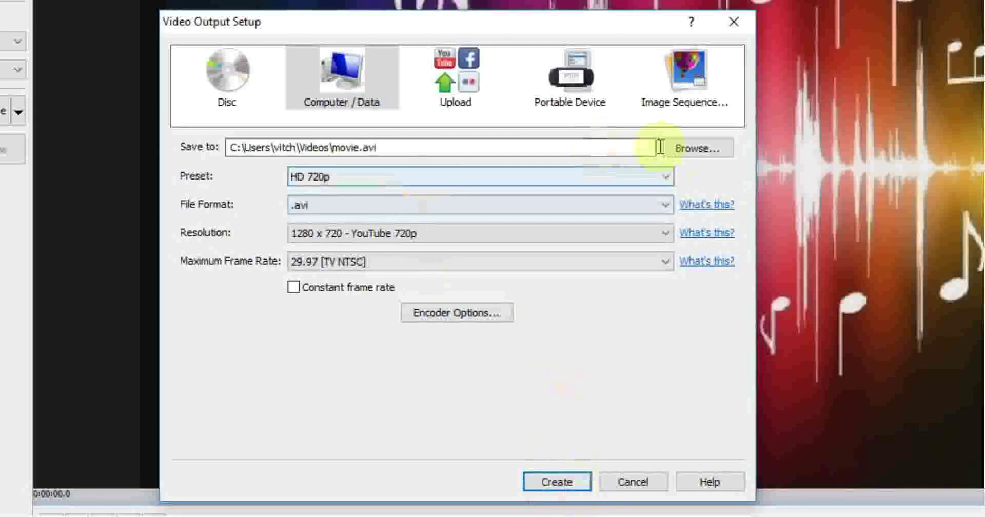
pyautogui.click(707, 148)
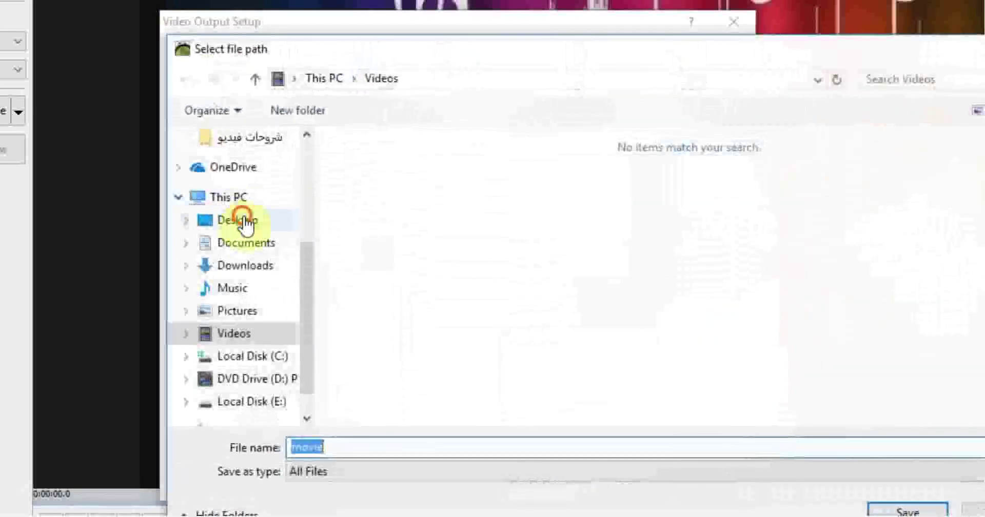
pyautogui.click(238, 220)
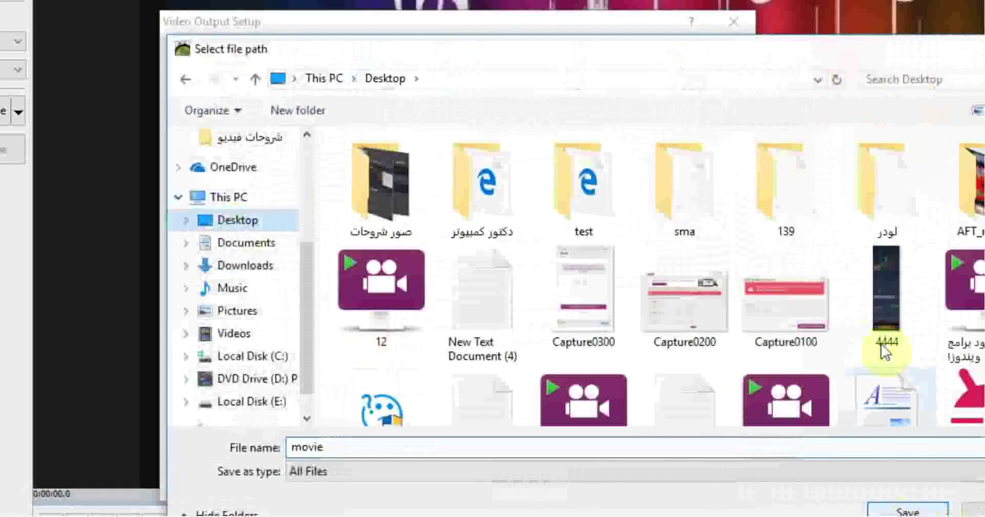
pyautogui.doubleClick(967, 179)
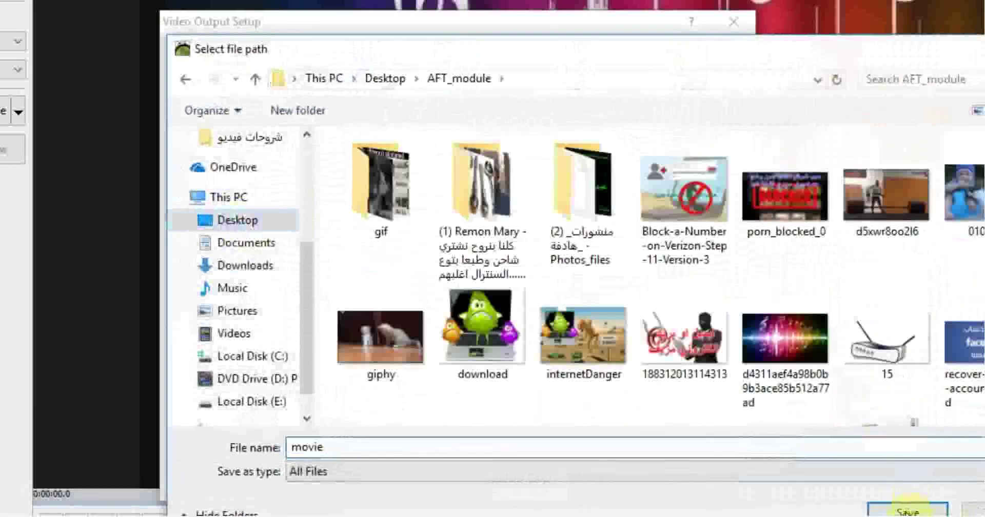
pyautogui.click(907, 511)
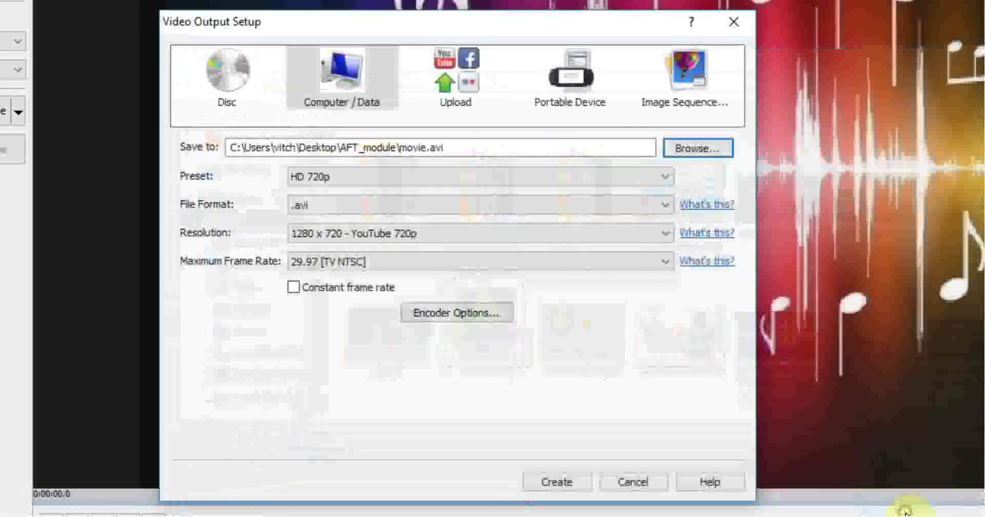
pyautogui.click(555, 482)
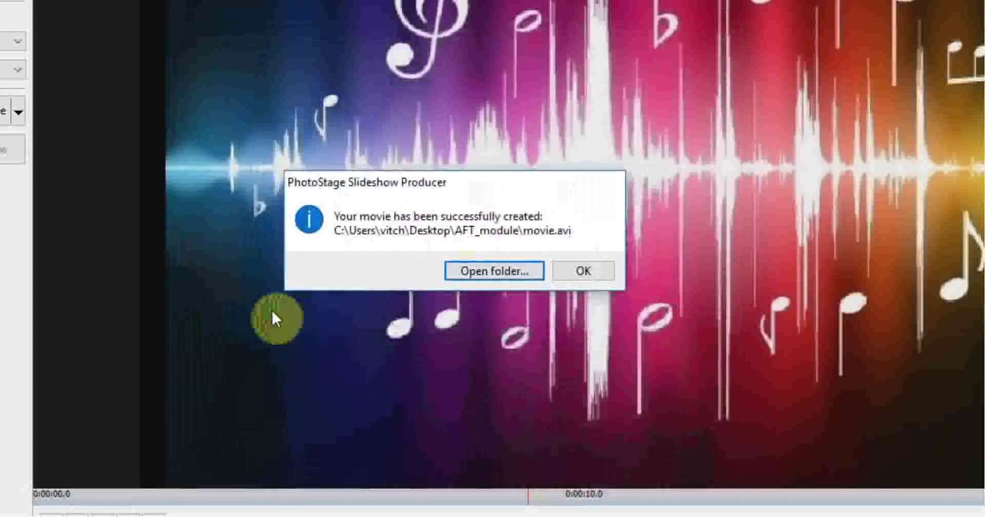
# Step: Open the folder containing the exported video and play the movie file
pyautogui.click(495, 270)
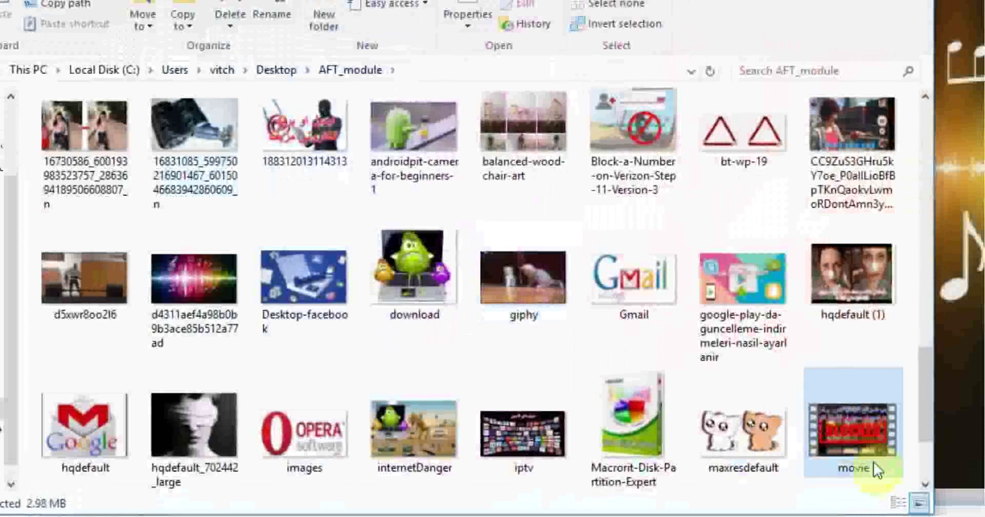
pyautogui.doubleClick(859, 438)
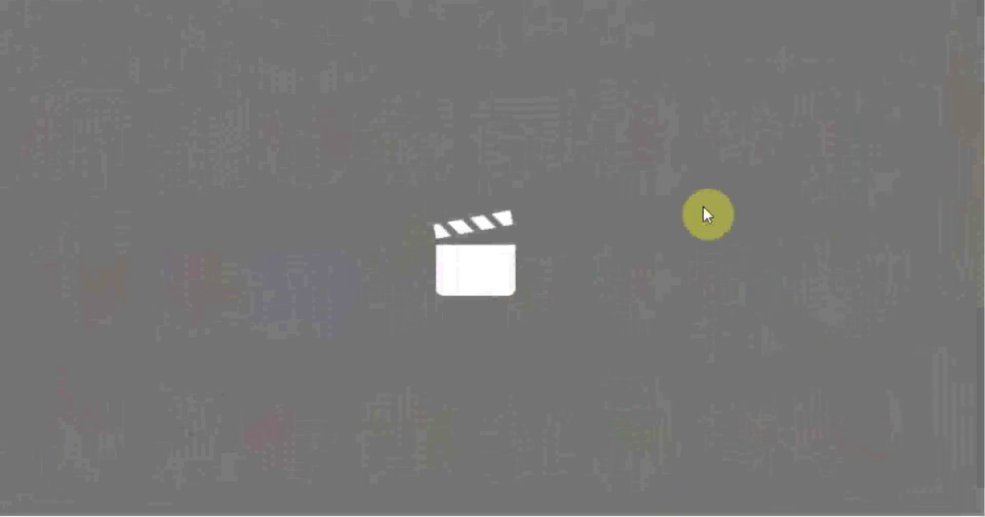